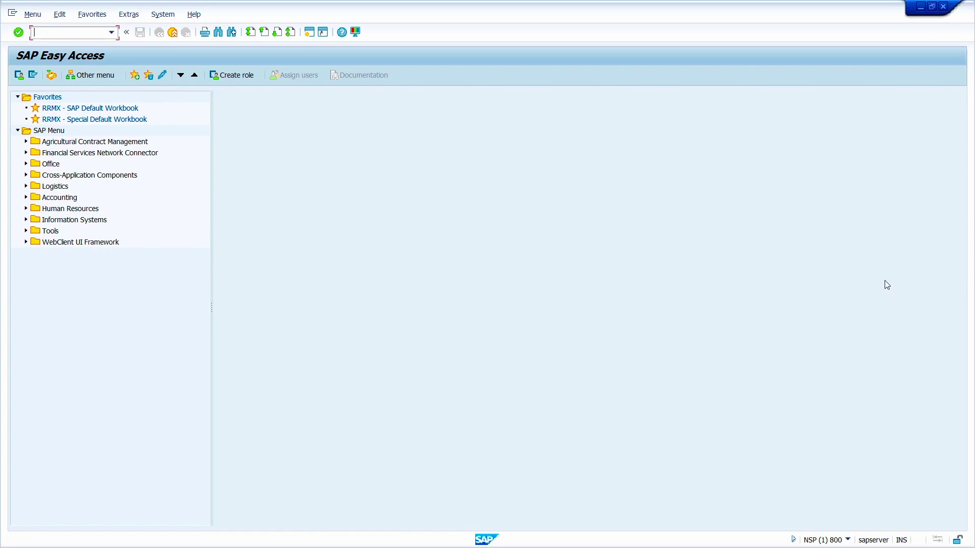
Run transaction MM01 to reach the Create Material initial screen.
type("mm01")
key("Return")
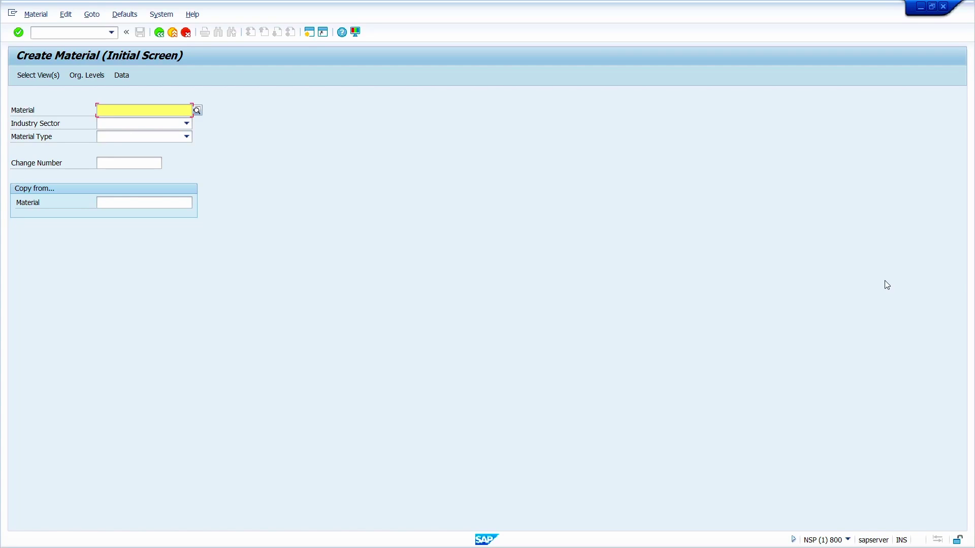
Start material RAW123, industry sector M, type ROH, keeping the default views and plant 1000 levels.
type("raw123")
key("Return")
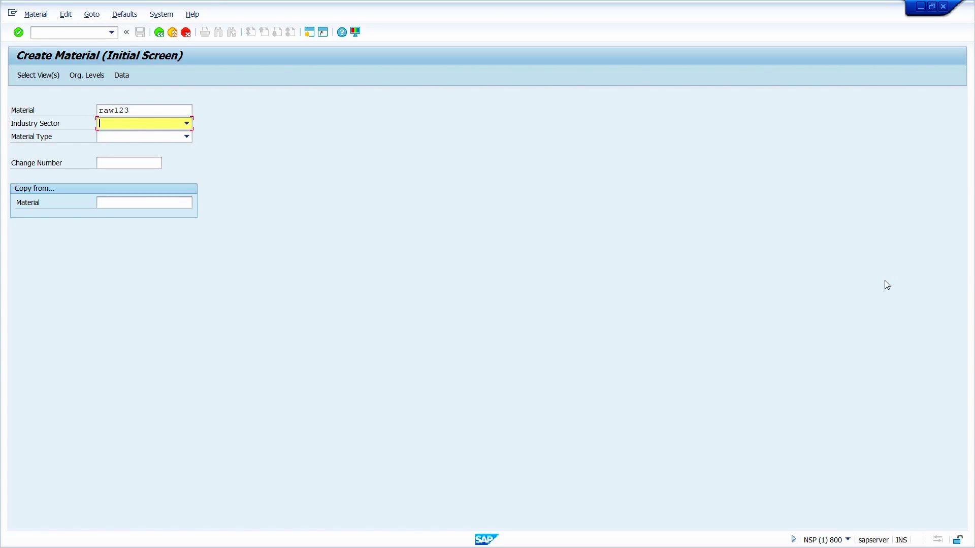
type("M Mechanical Engineering")
key("Tab")
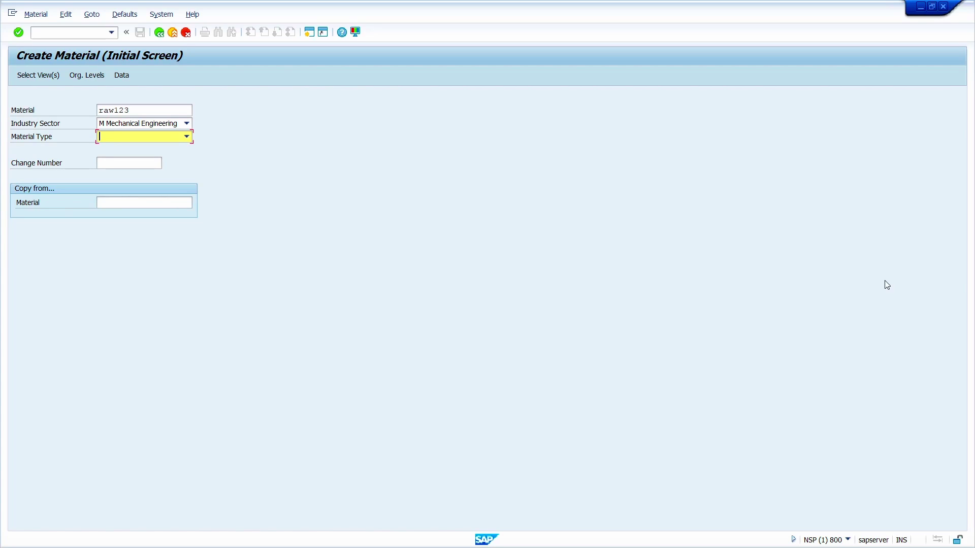
type("ROH Raw material")
key("Return")
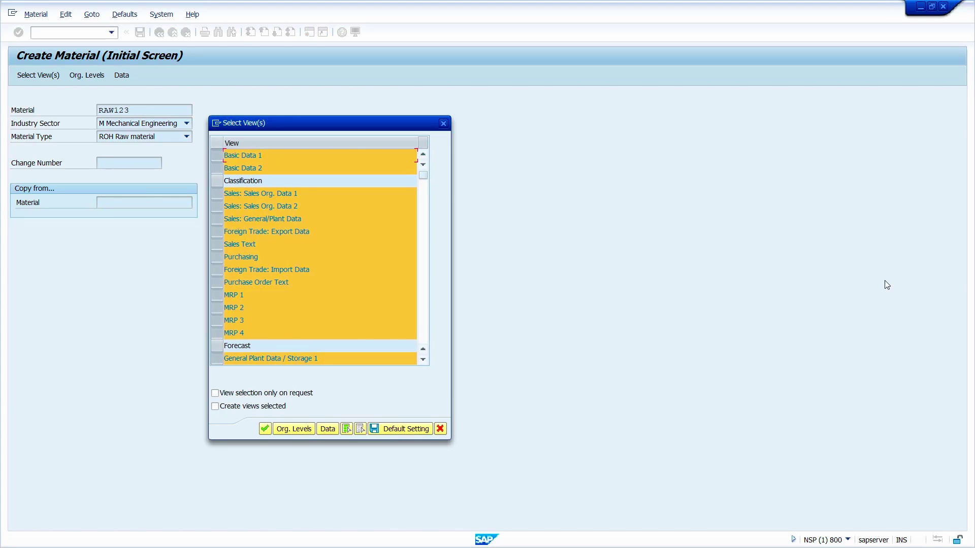
key("Return")
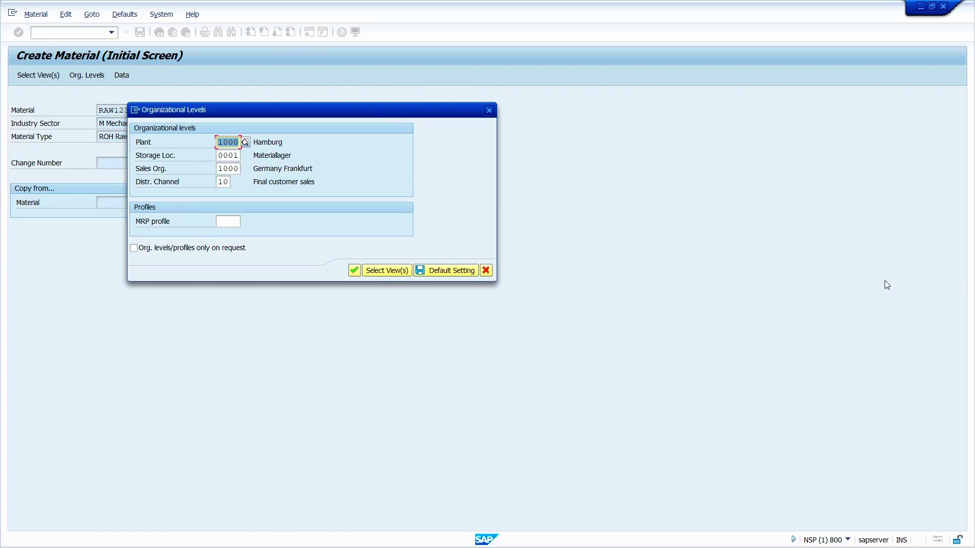
left_click(354, 271)
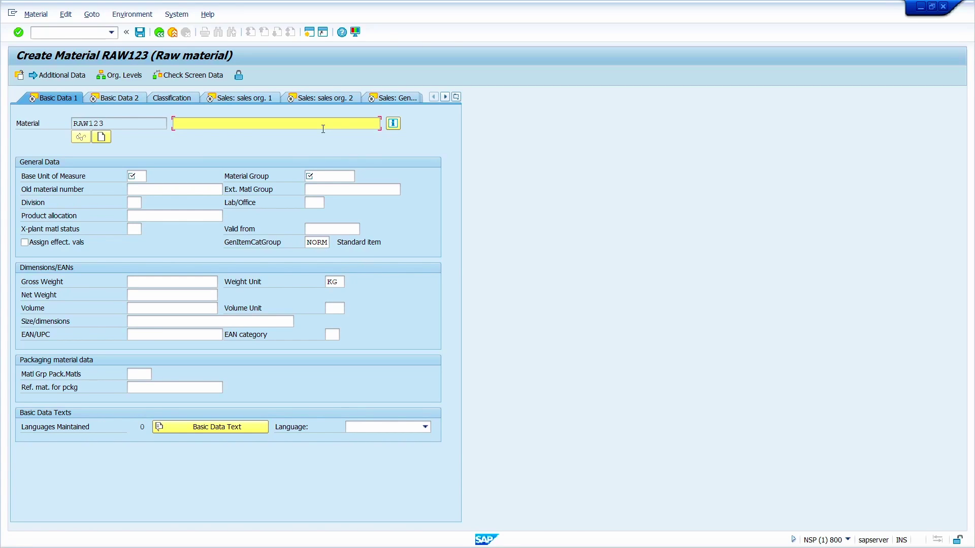
Enter description 'raw material', base unit pc and material group 001, then continue to Basic Data 2.
type("r")
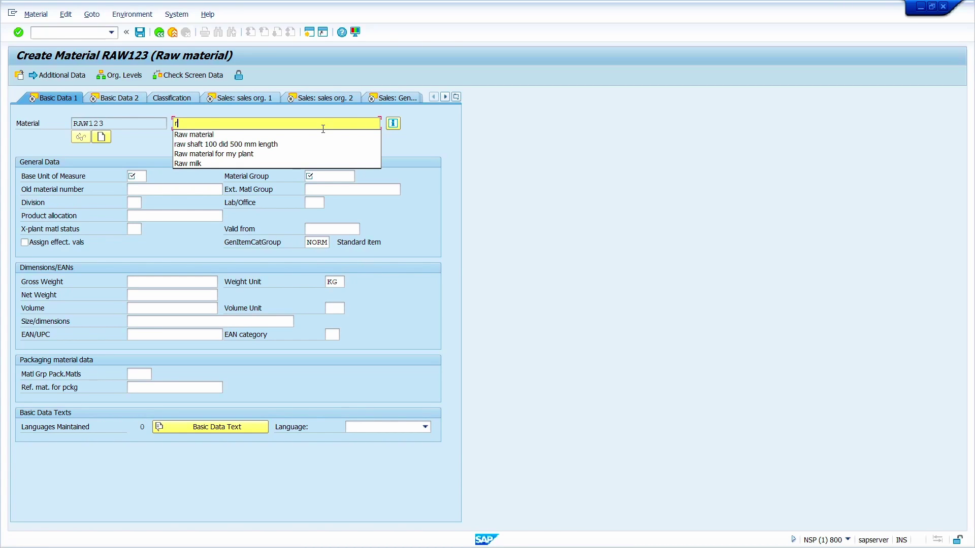
type("aw material")
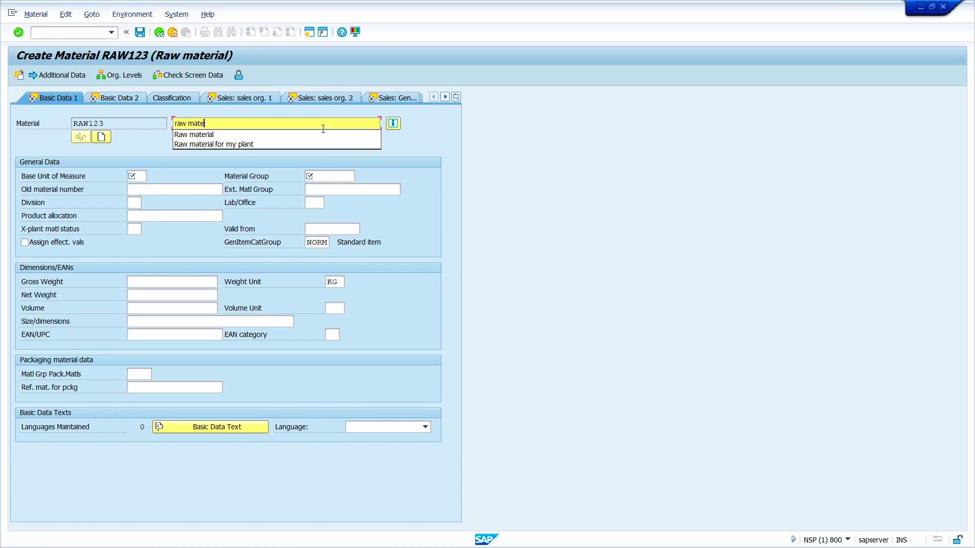
key("Tab")
key("Tab")
key("Tab")
key("Tab")
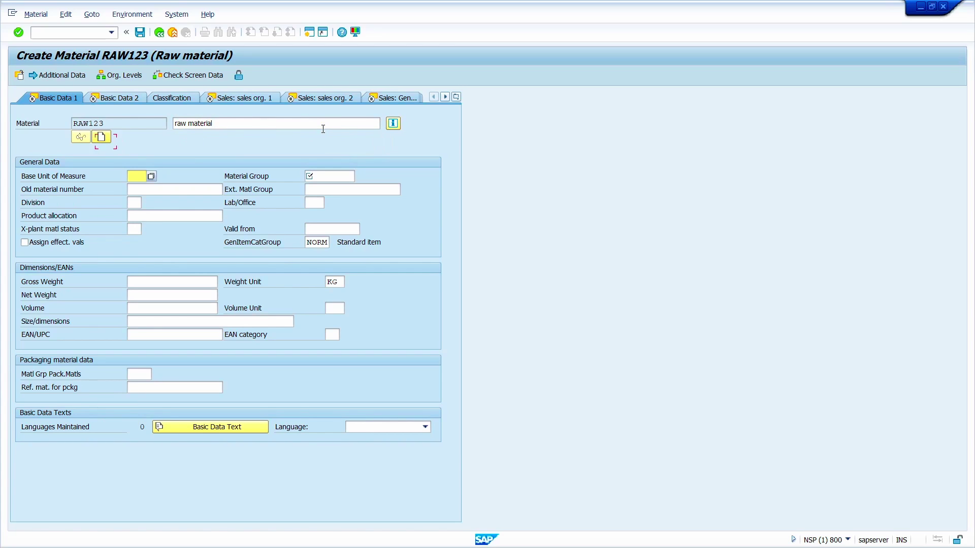
type("pc")
key("Tab")
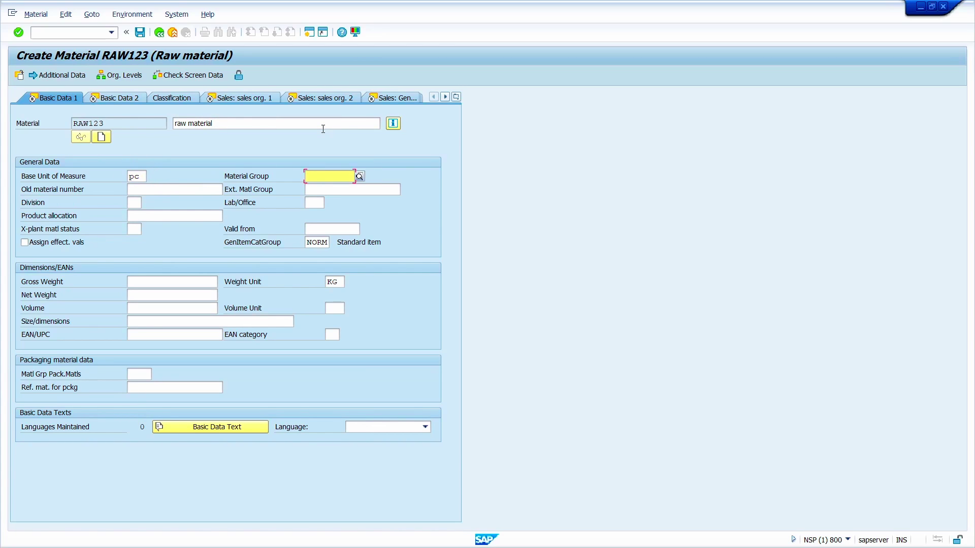
key("F4")
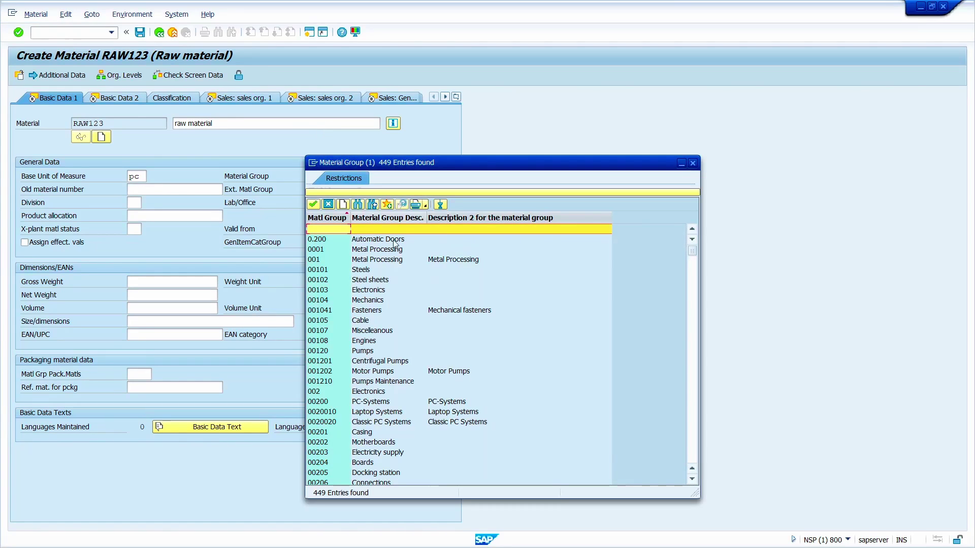
double_click(326, 259)
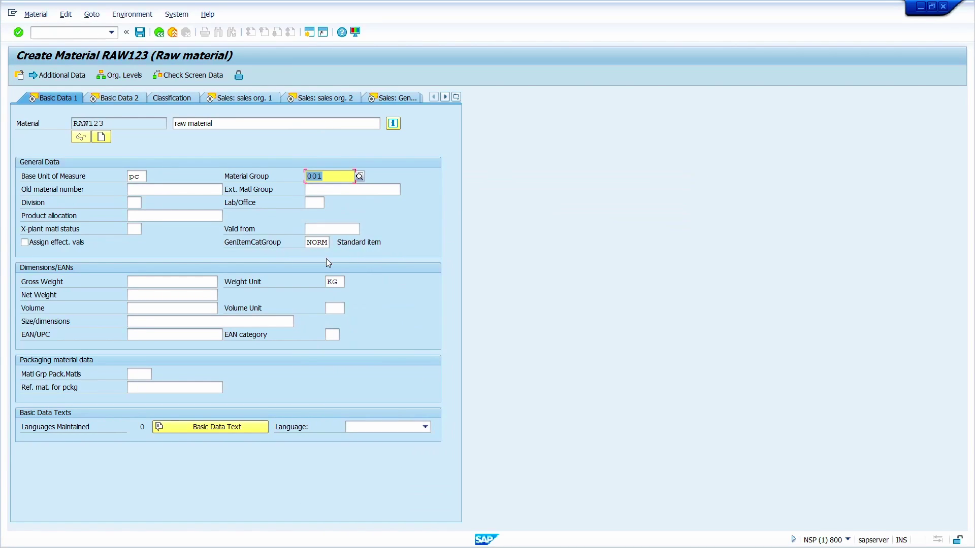
key("Return")
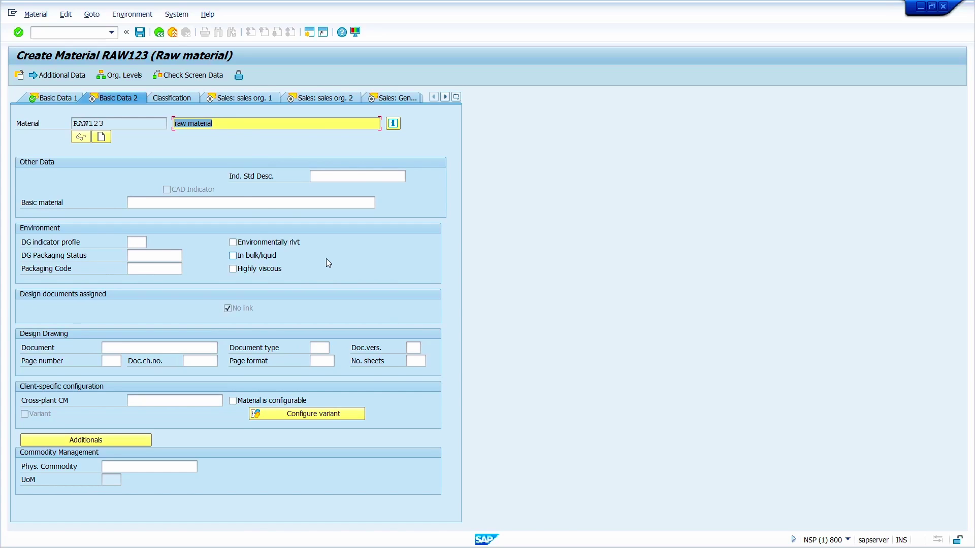
On the sales org. 1 data, open the full tax classification list.
key("Return")
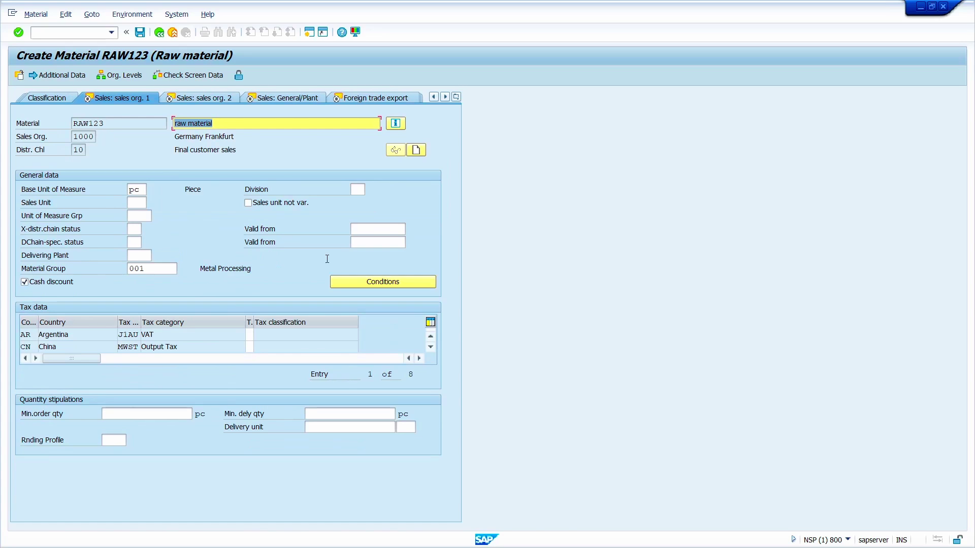
left_click(249, 334)
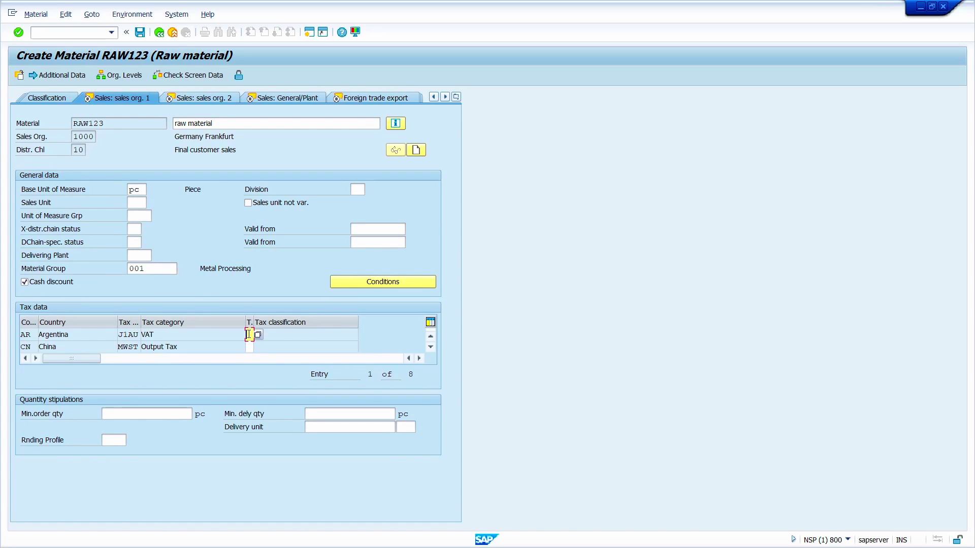
double_click(248, 334)
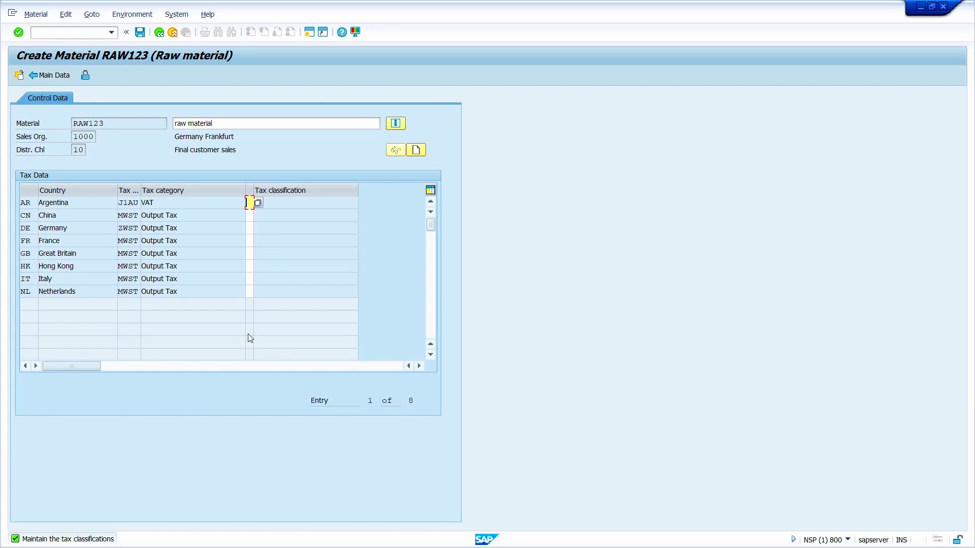
Enter tax classification 0 for every country and continue to sales org. 2.
type("0000")
key("Down")
type("0")
key("Down")
type("0")
key("Up")
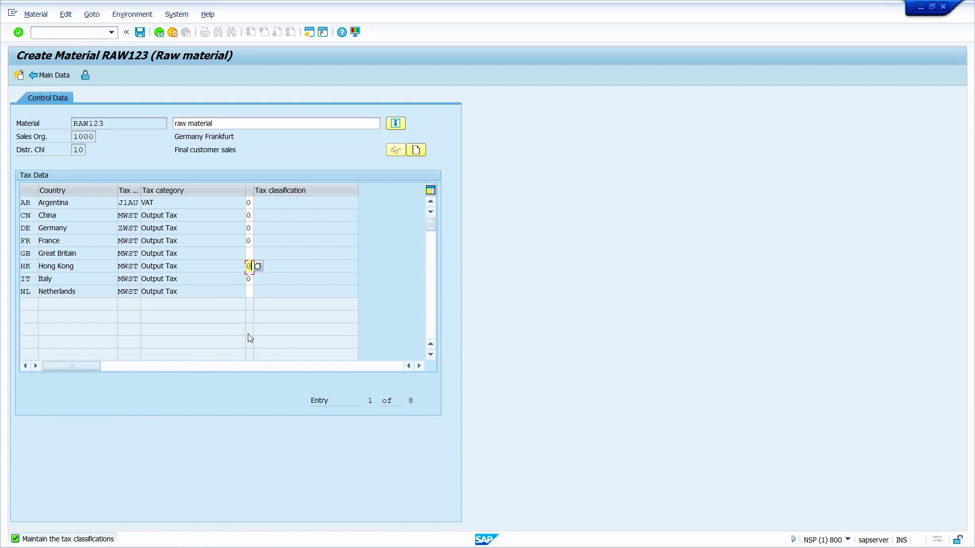
key("Up")
type("0")
key("Down")
key("Down")
key("Down")
type("0")
key("Return")
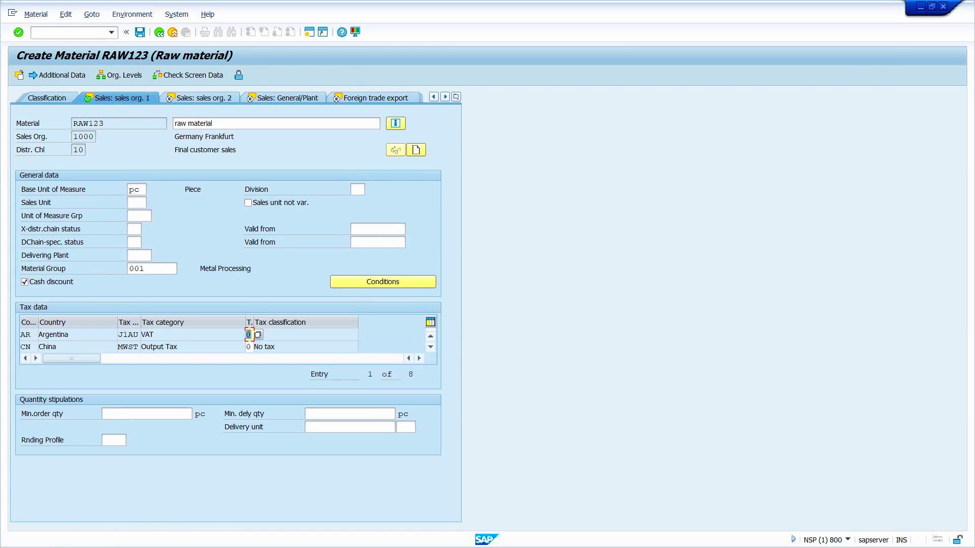
key("Return")
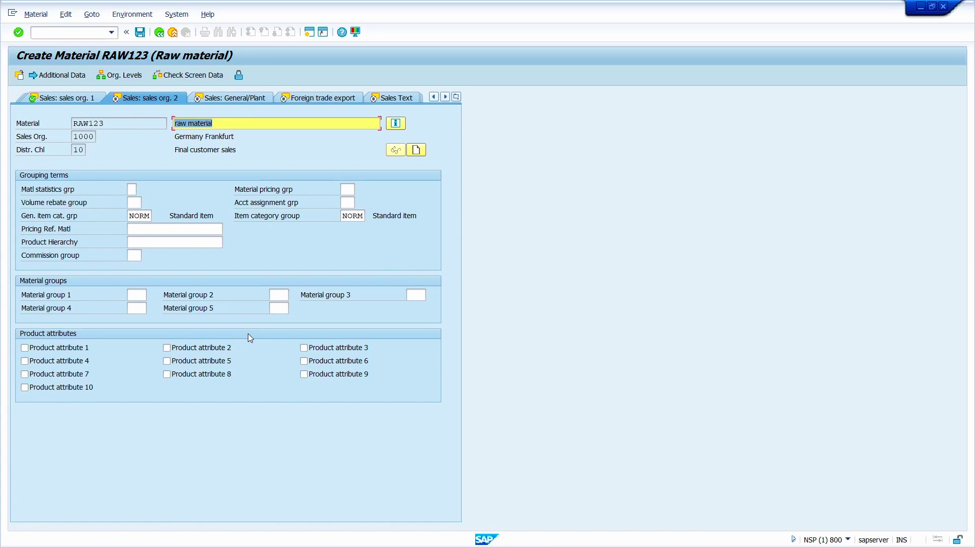
Set transportation group 0001 On palettes and loading group 0001 Crane.
key("Return")
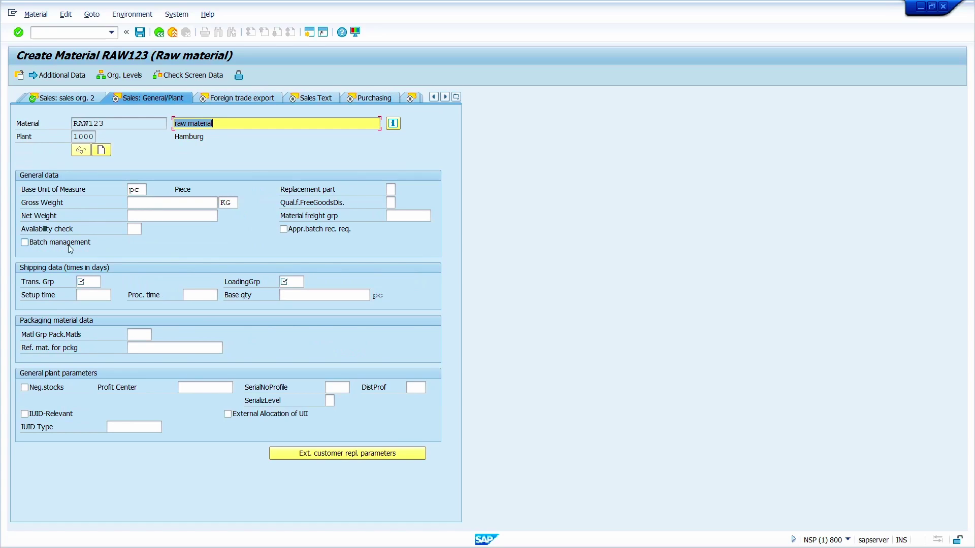
left_click(94, 284)
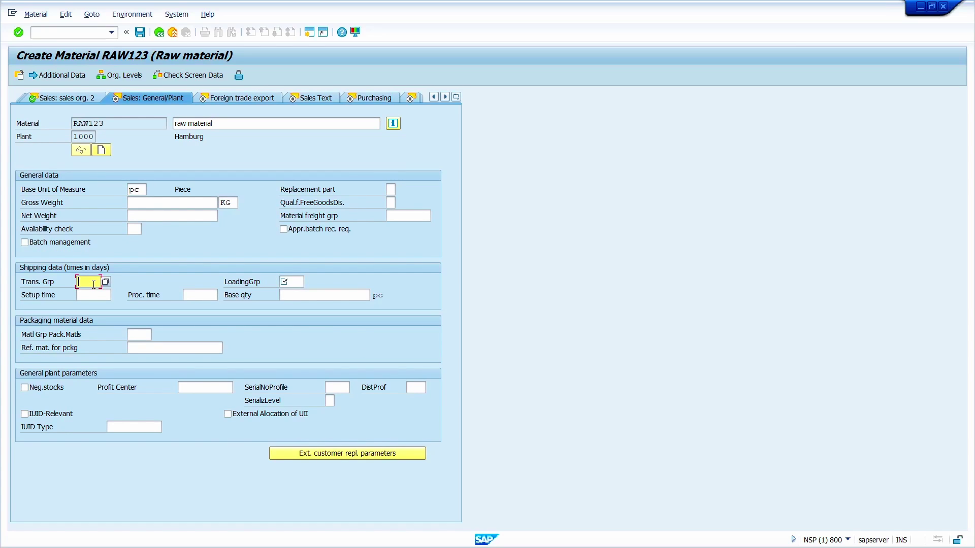
key("F4")
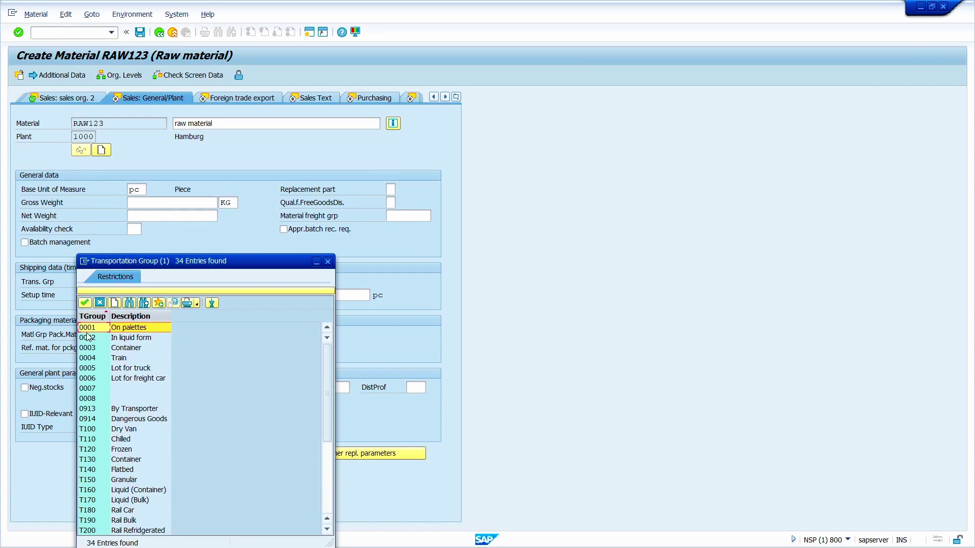
double_click(87, 330)
left_click(304, 282)
left_click(309, 282)
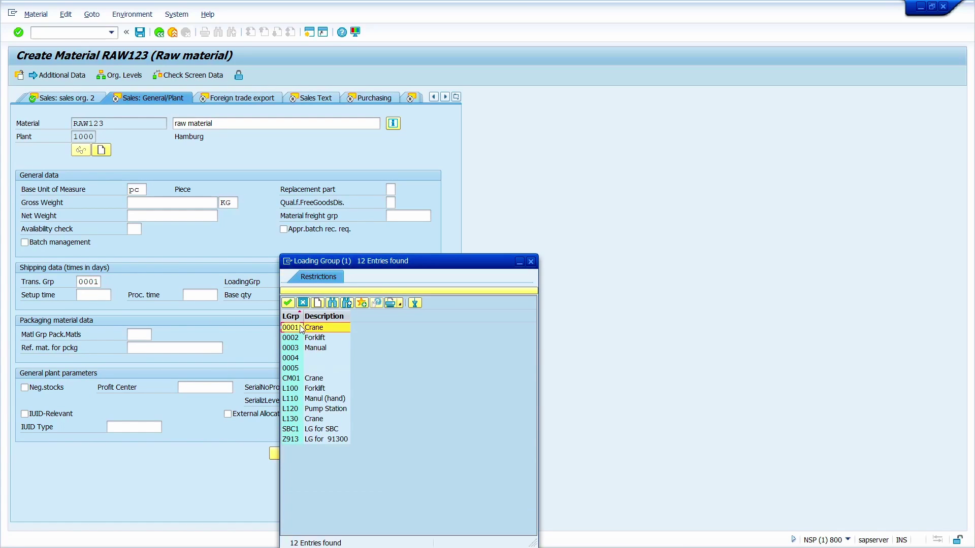
double_click(298, 329)
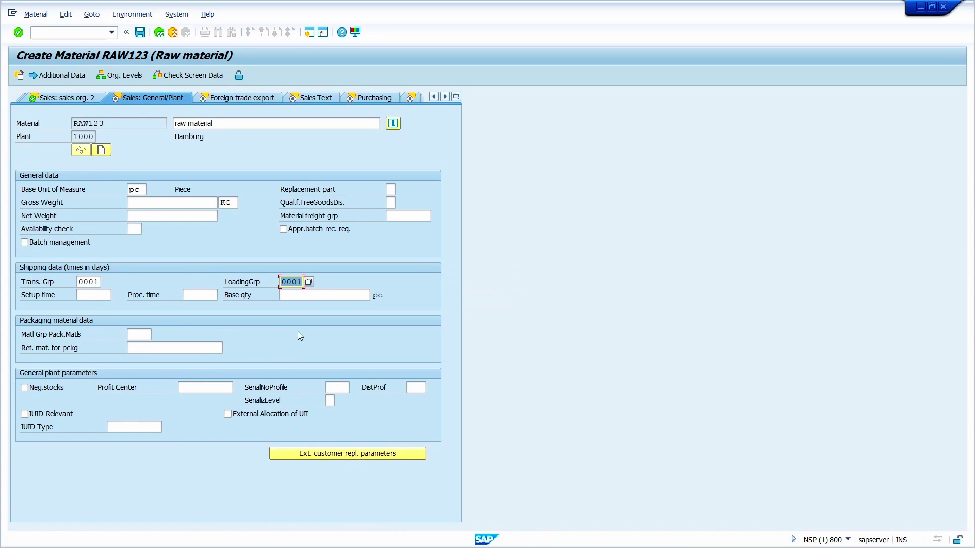
Enter the English sales text 'sales text' and continue to purchasing data.
key("Return")
key("Return")
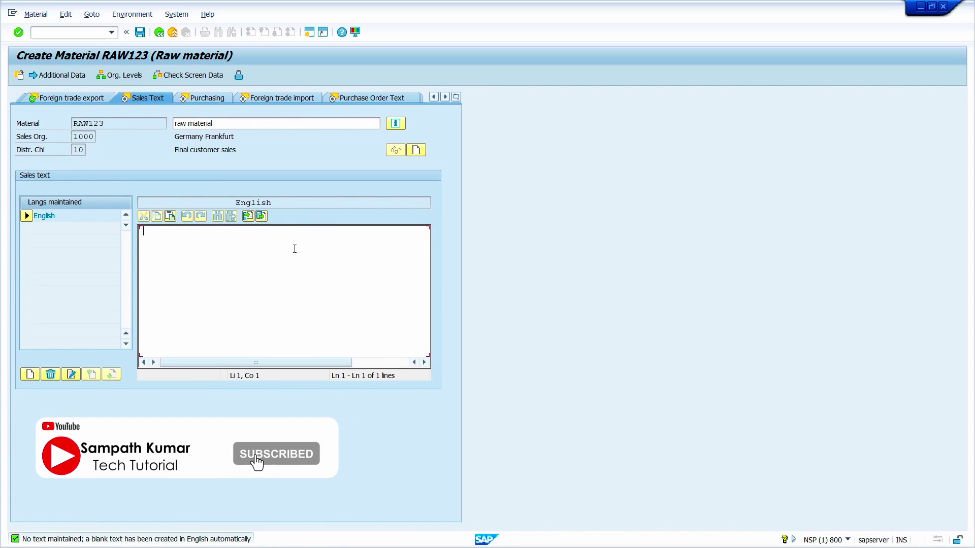
type("sales")
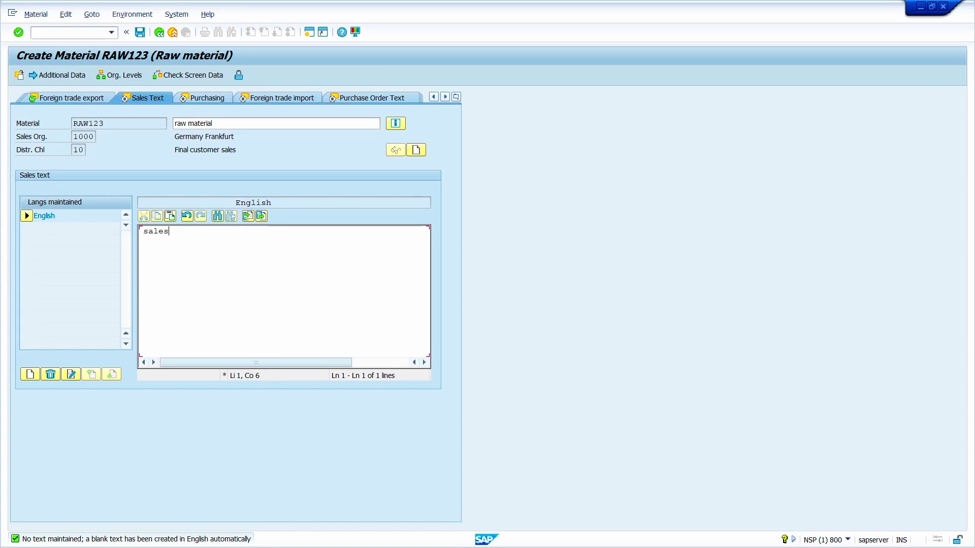
type(" text")
key("Return")
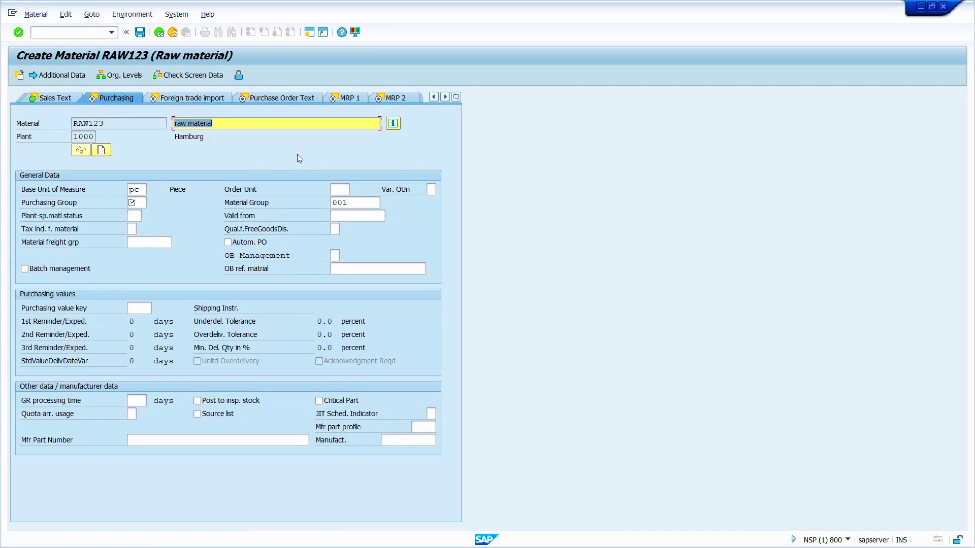
Pick purchasing group 001 for RAW123.
left_click(136, 203)
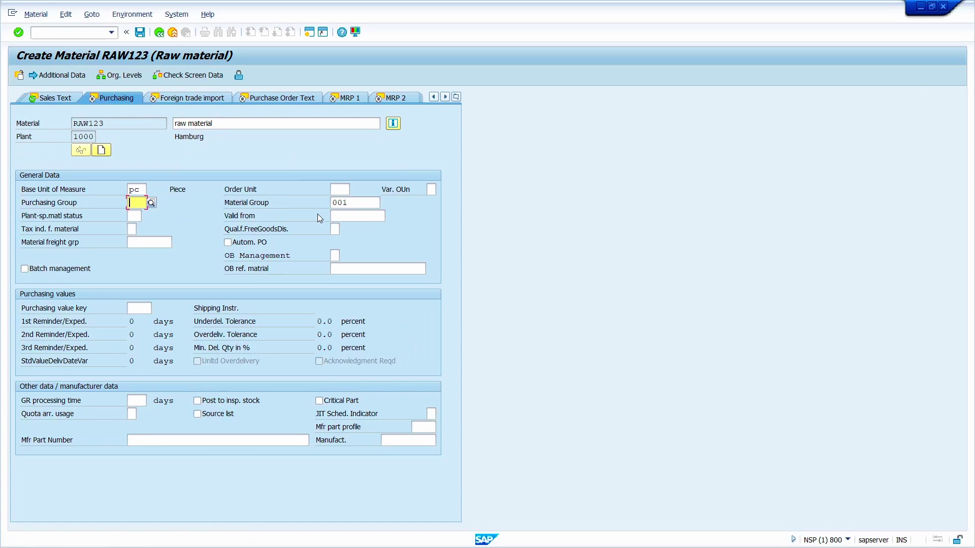
key("F4")
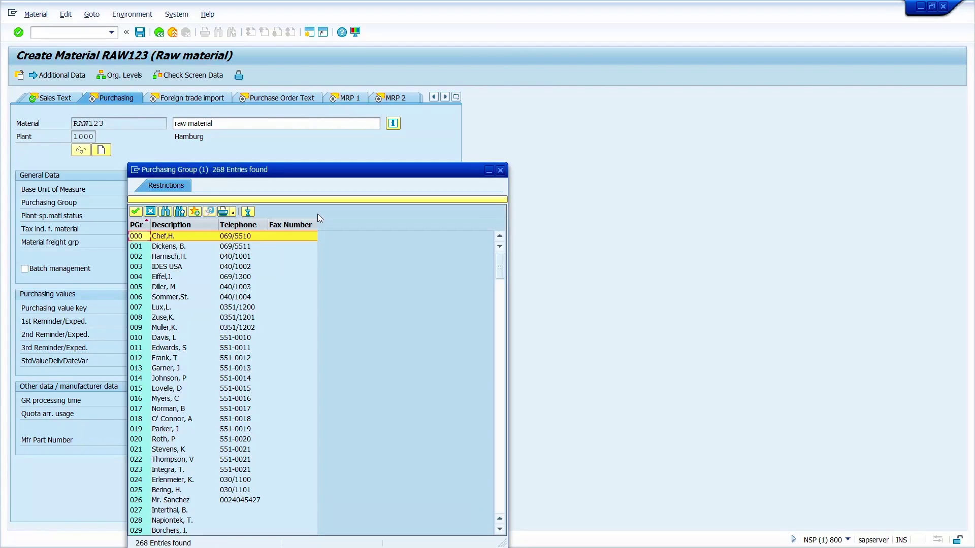
double_click(140, 246)
Add English purchase order text 'Purchase text' and continue to MRP 1.
key("Return")
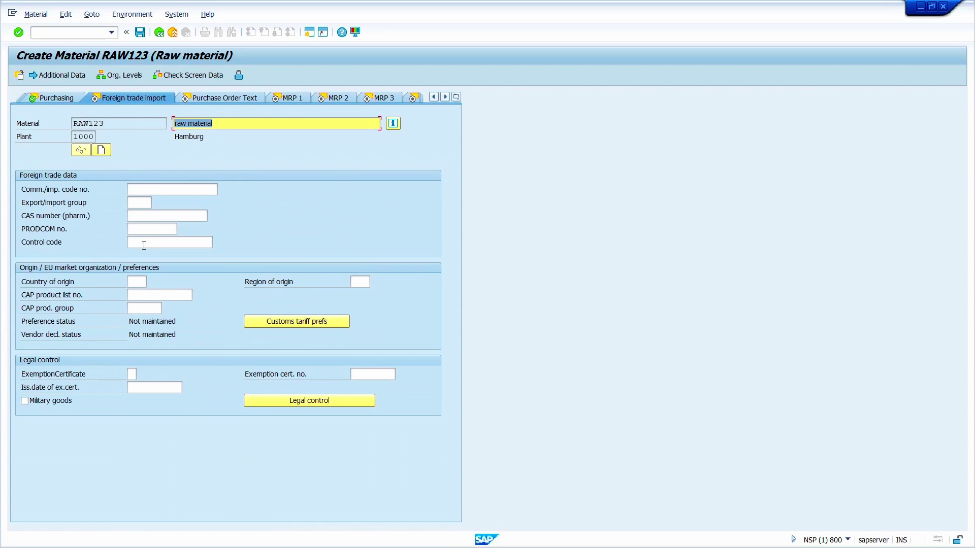
key("Return")
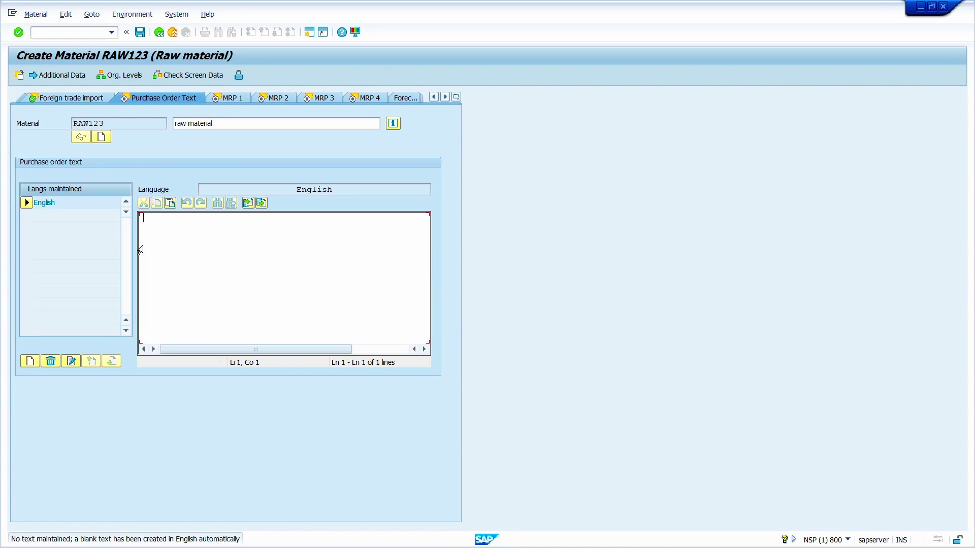
type("Purchase")
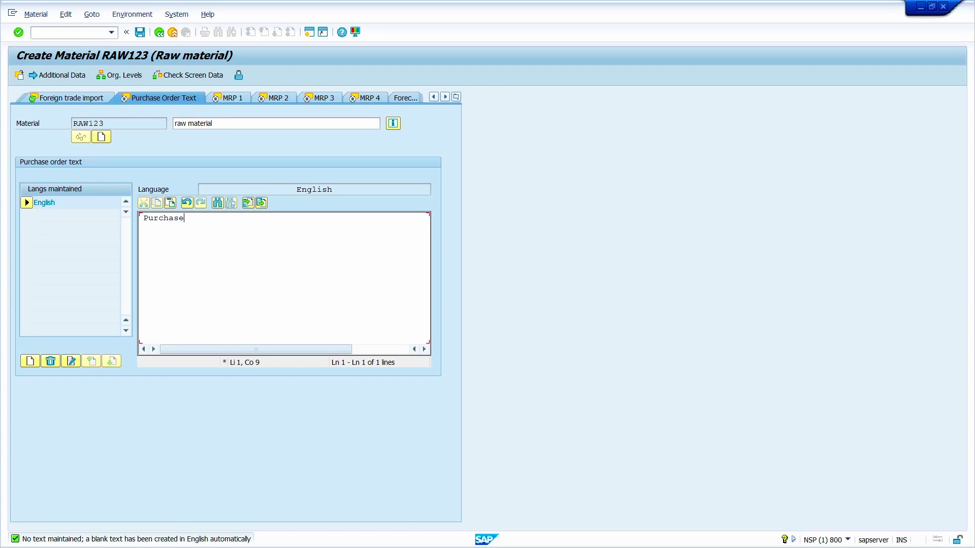
type(" text")
key("Return")
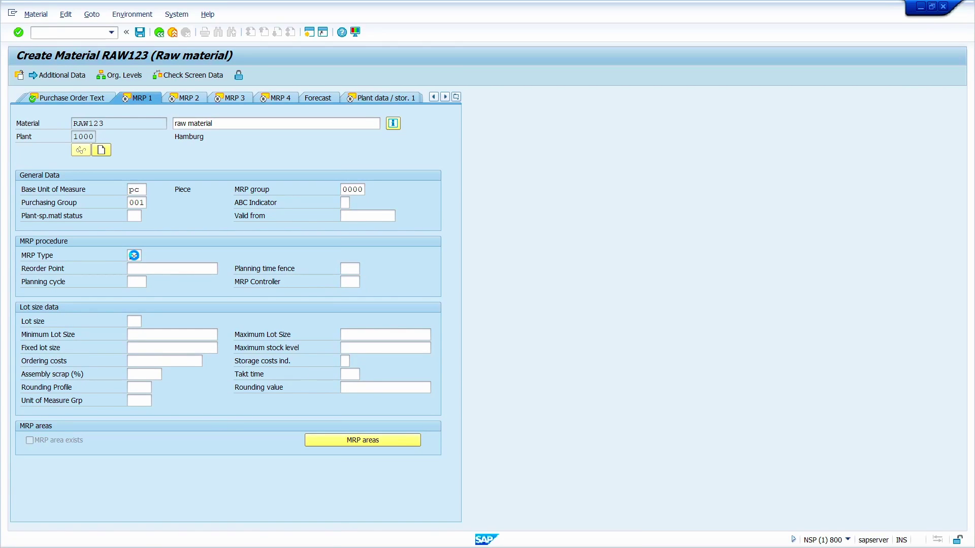
Choose MRP controller 001 and lot size EX.
key("F4")
left_click(366, 259)
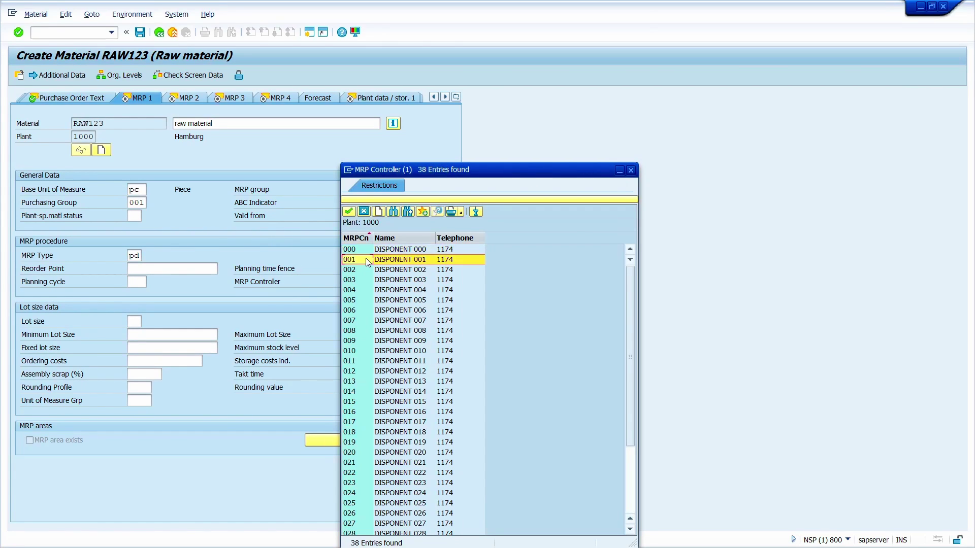
double_click(366, 259)
left_click(135, 321)
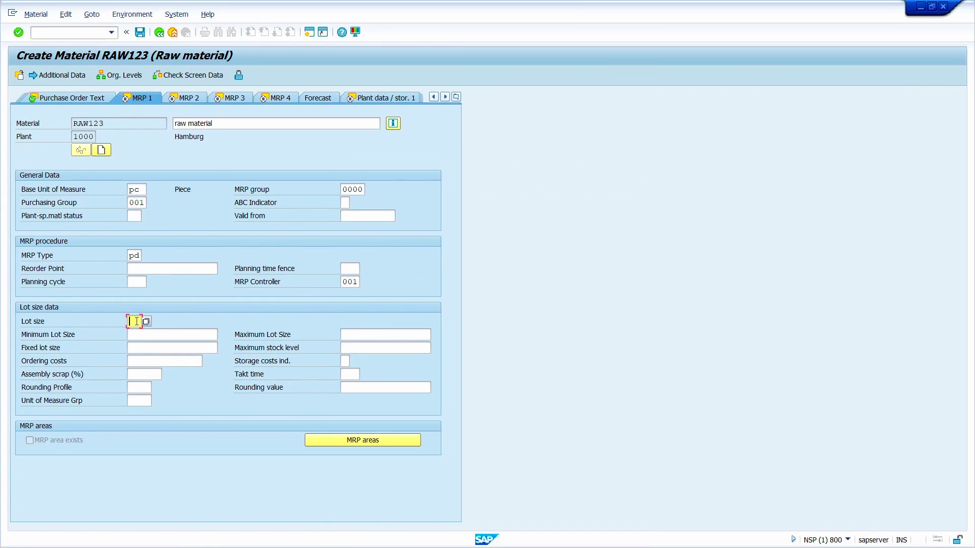
type("EX")
key("Return")
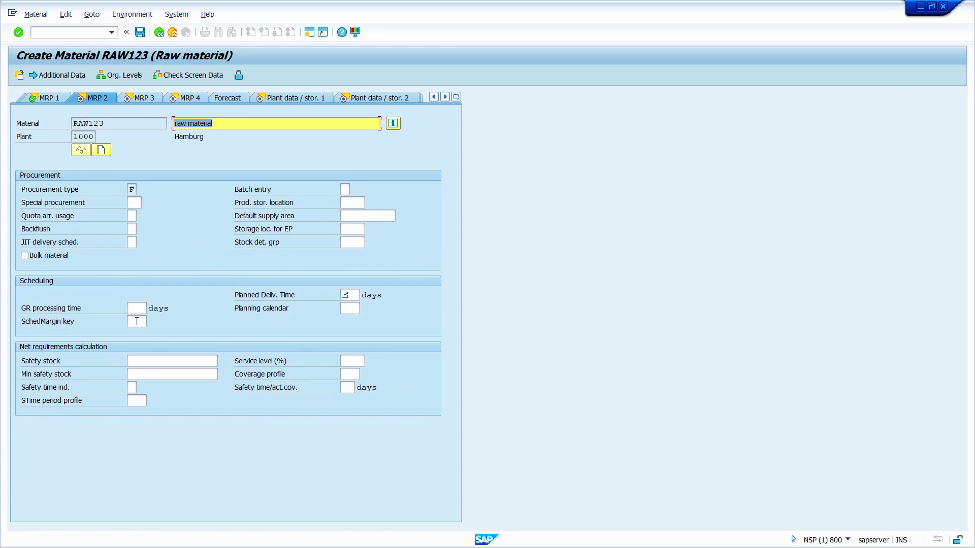
Set planned delivery time 10 days and scheduling margin key 000, then page to accounting.
left_click(350, 295)
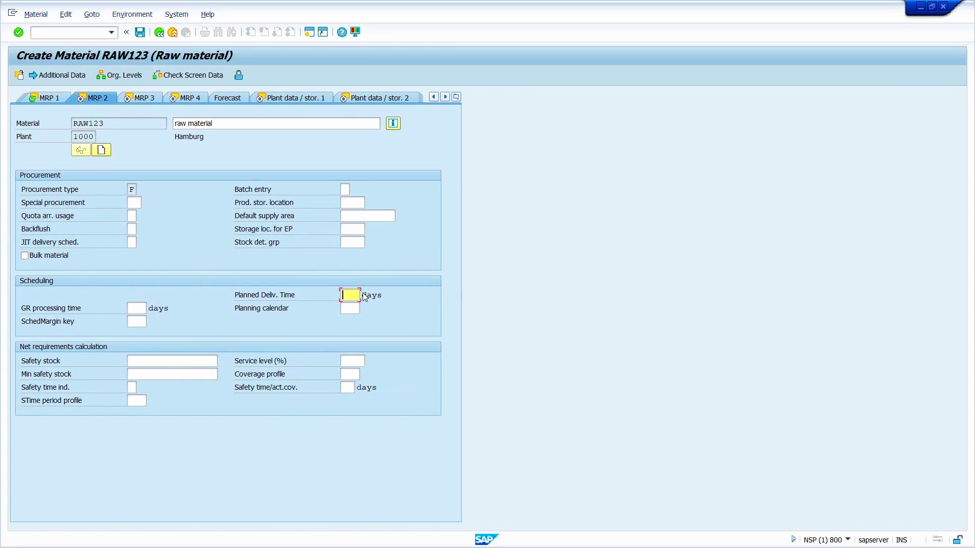
type("10")
left_click(142, 320)
type("000")
key("Return")
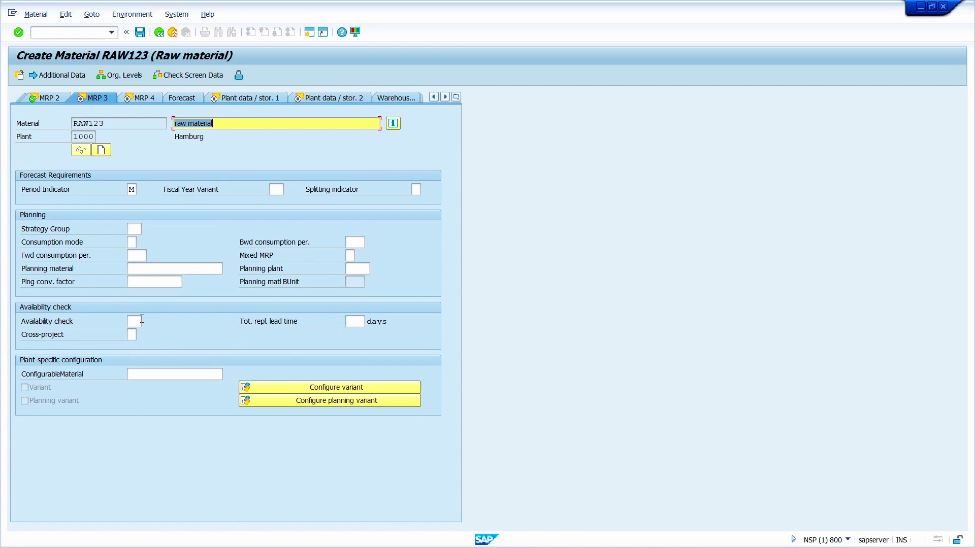
key("Return")
key("Return")
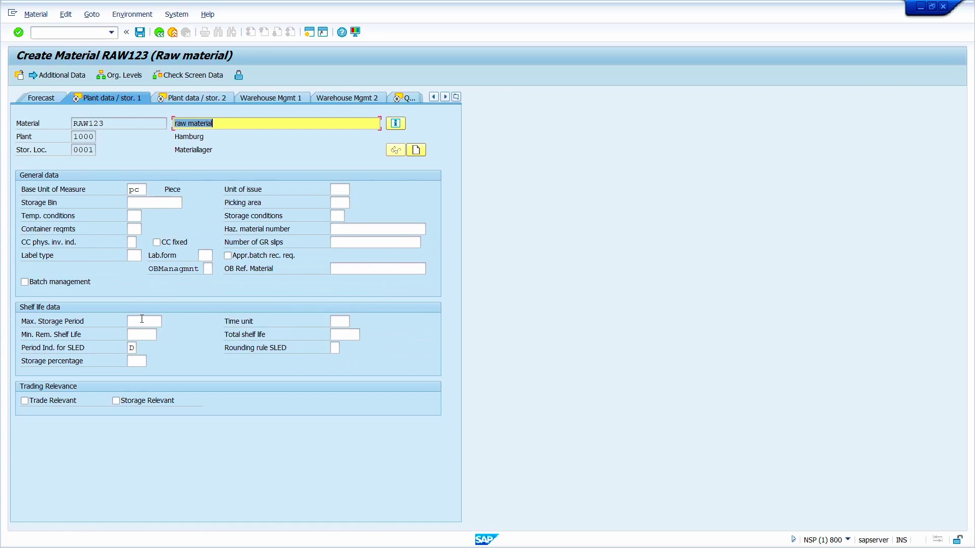
key("Return")
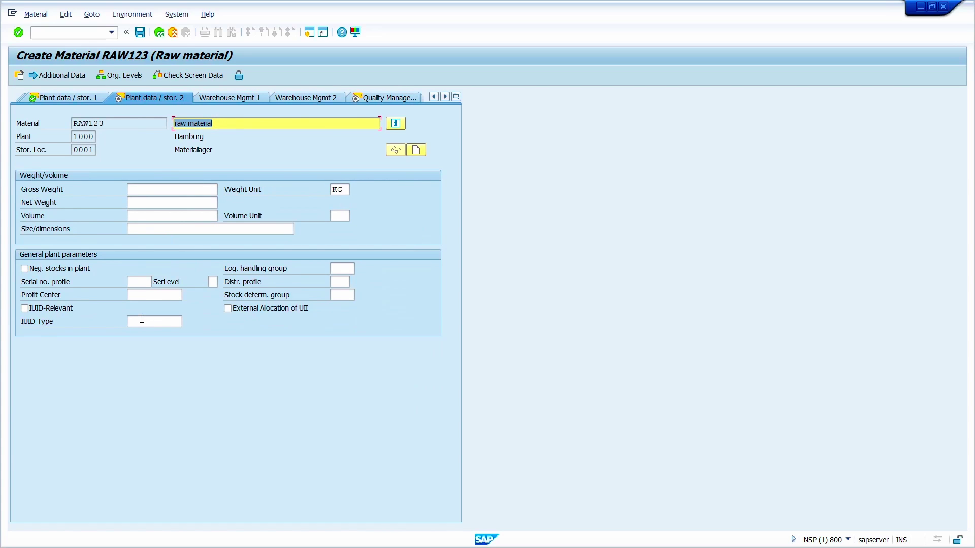
key("Return")
key("Return")
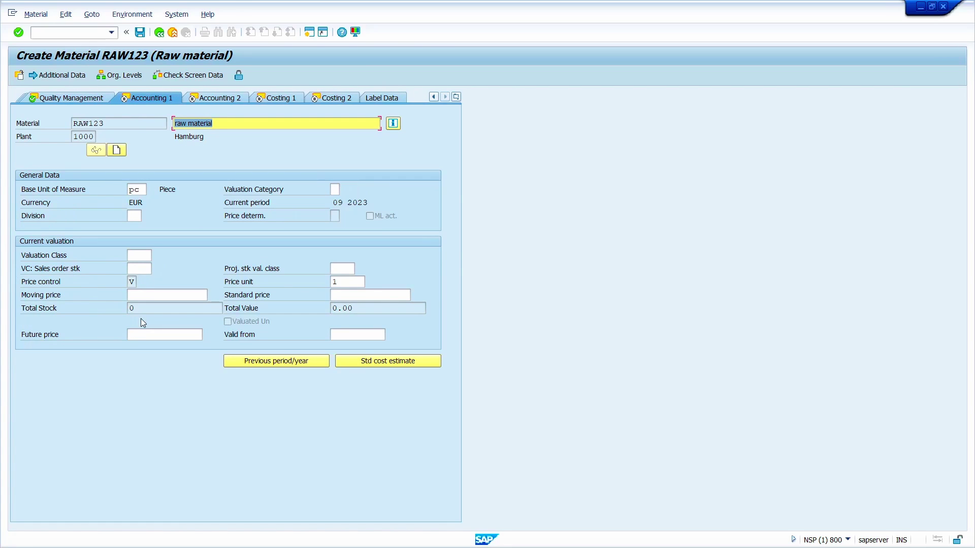
Select valuation class 3000 Raw materials 1 on Accounting 1.
left_click(139, 255)
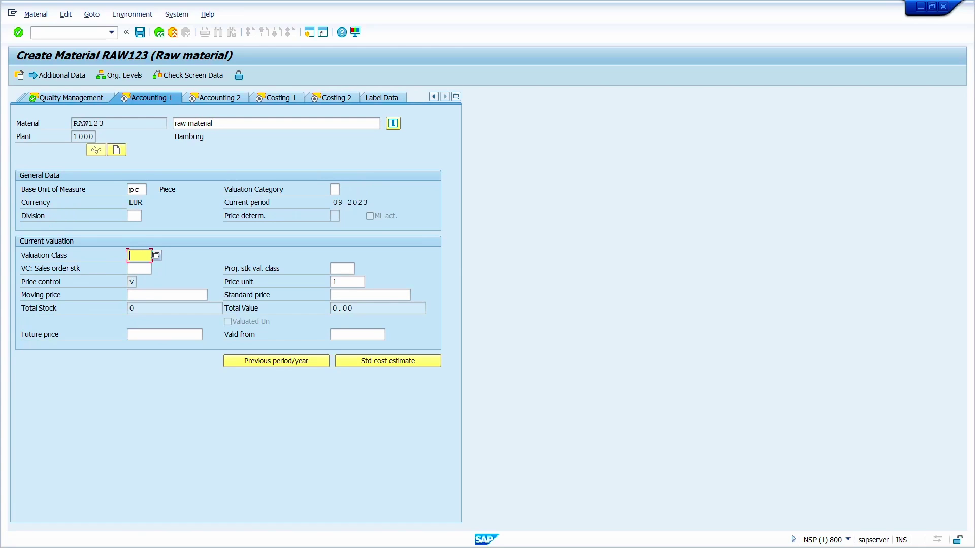
left_click(159, 254)
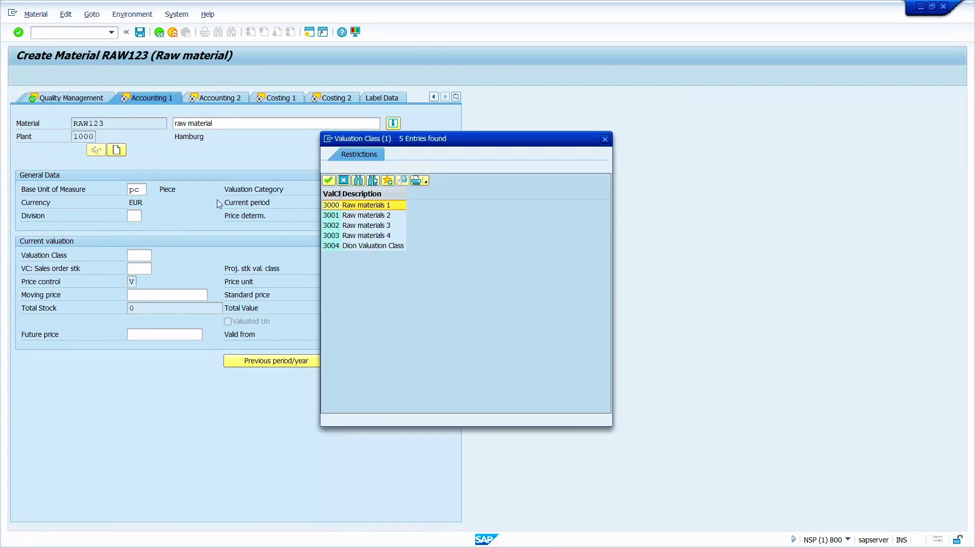
double_click(343, 206)
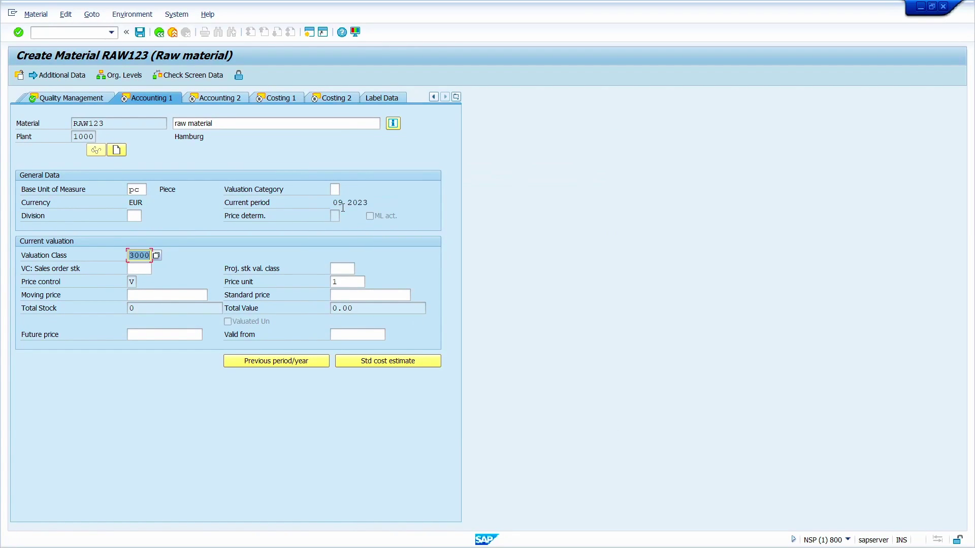
key("Return")
Page through Accounting 2, Costing 1 and Costing 2, then confirm saving RAW123.
key("Return")
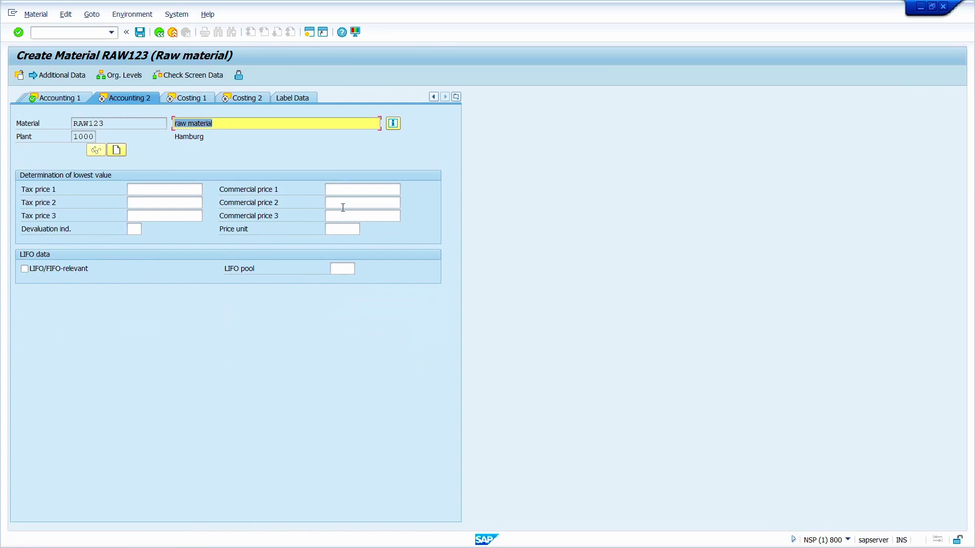
key("Return")
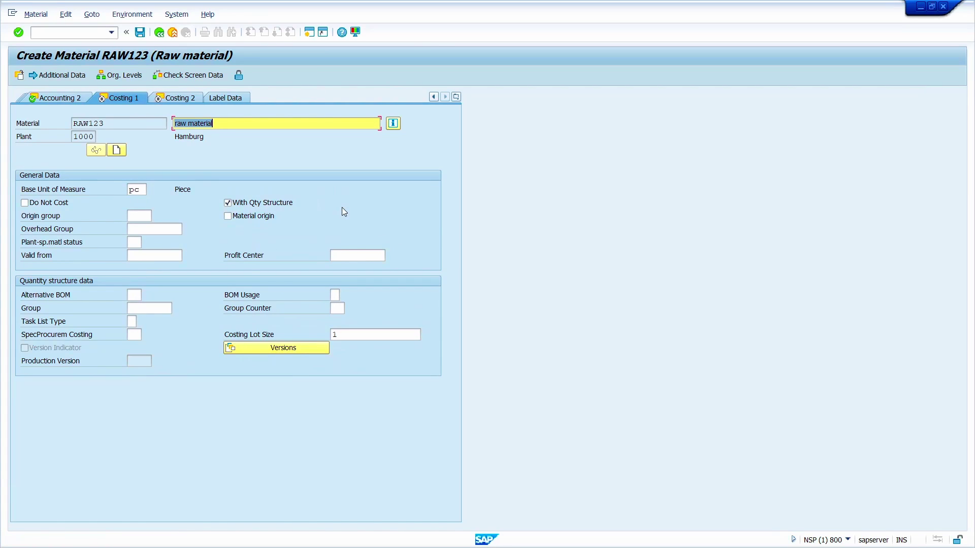
key("Return")
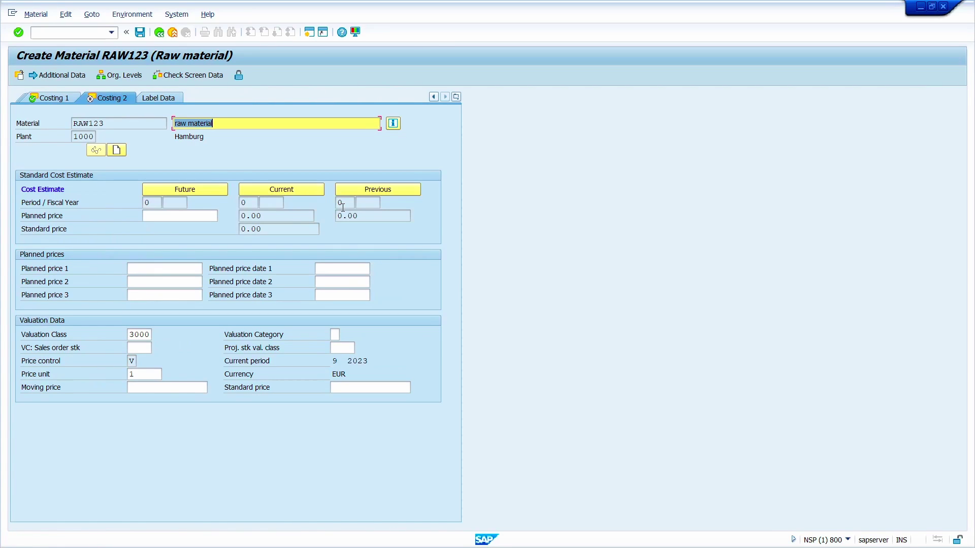
key("Return")
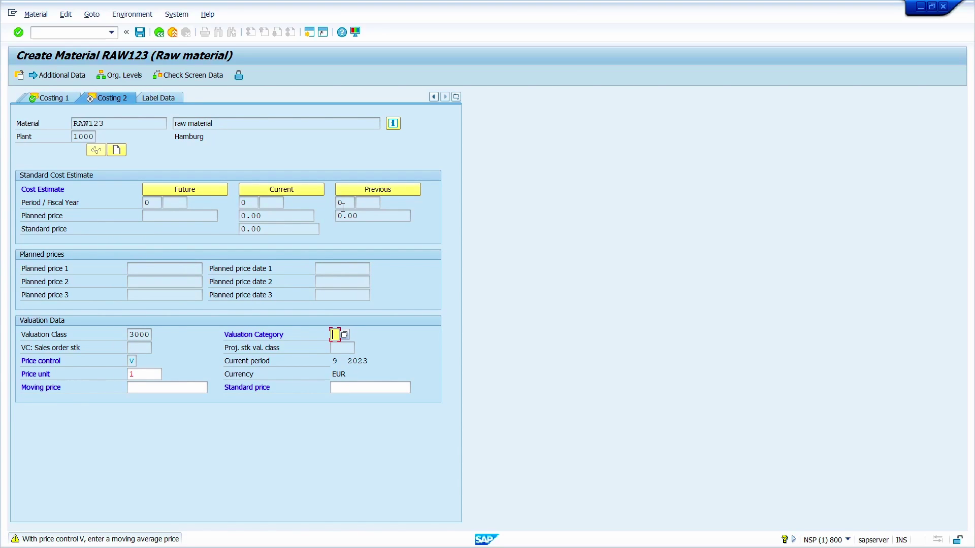
key("Return")
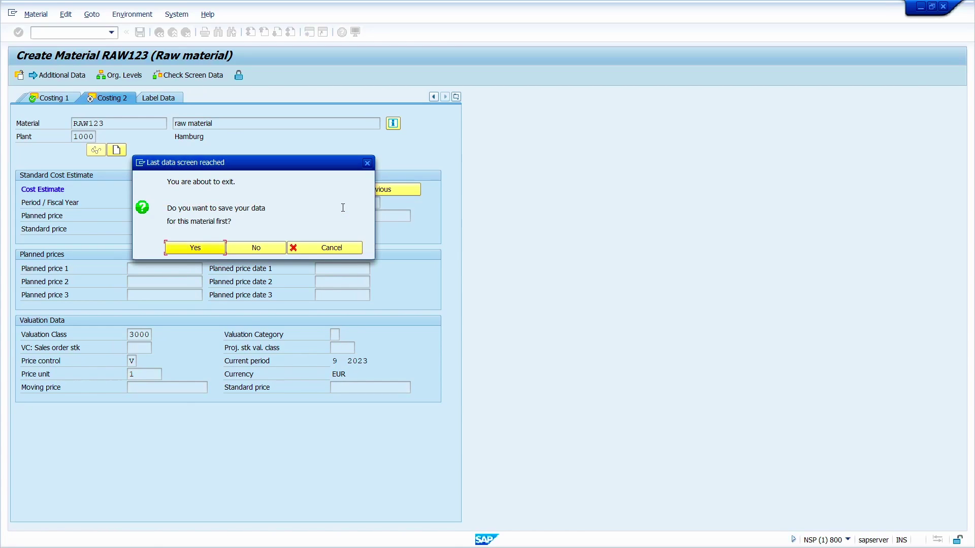
left_click(202, 247)
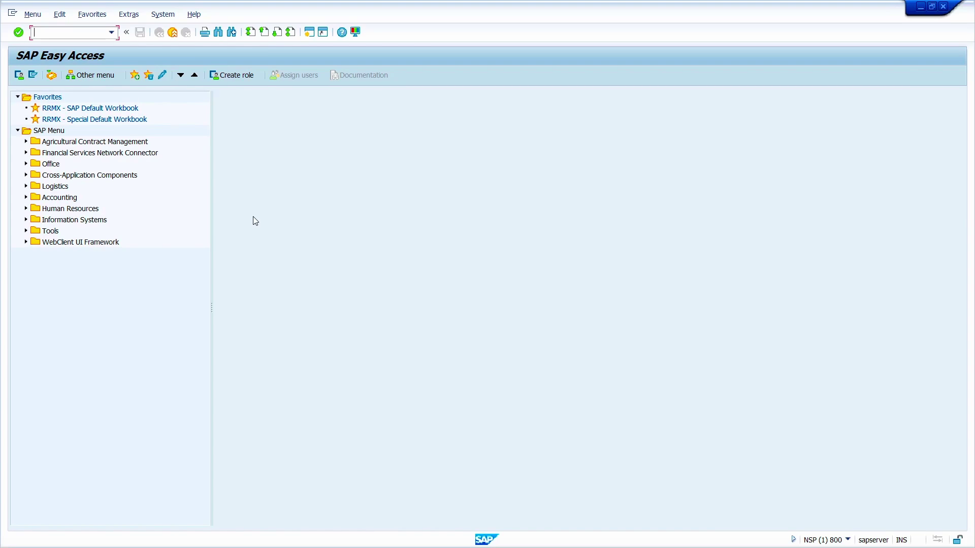
type("mm01")
key("Return")
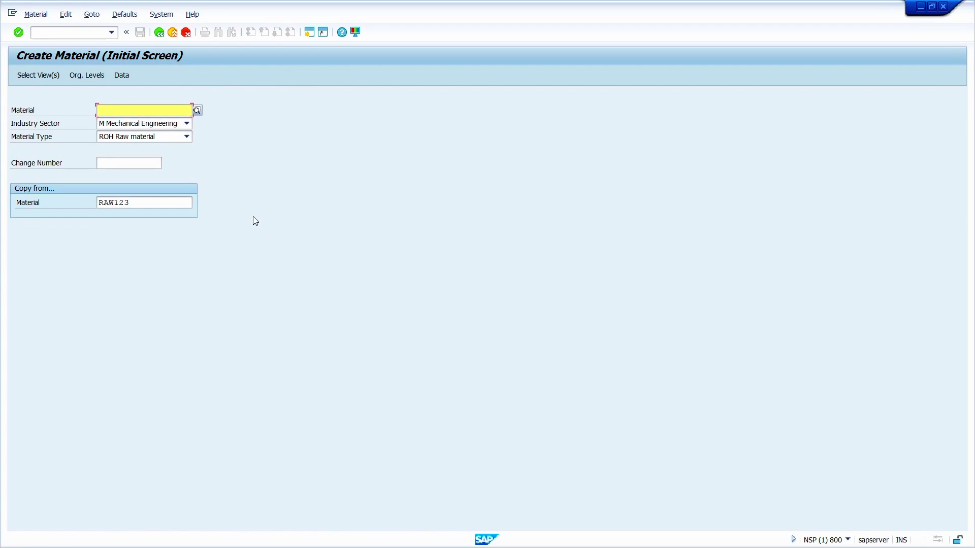
key("Return")
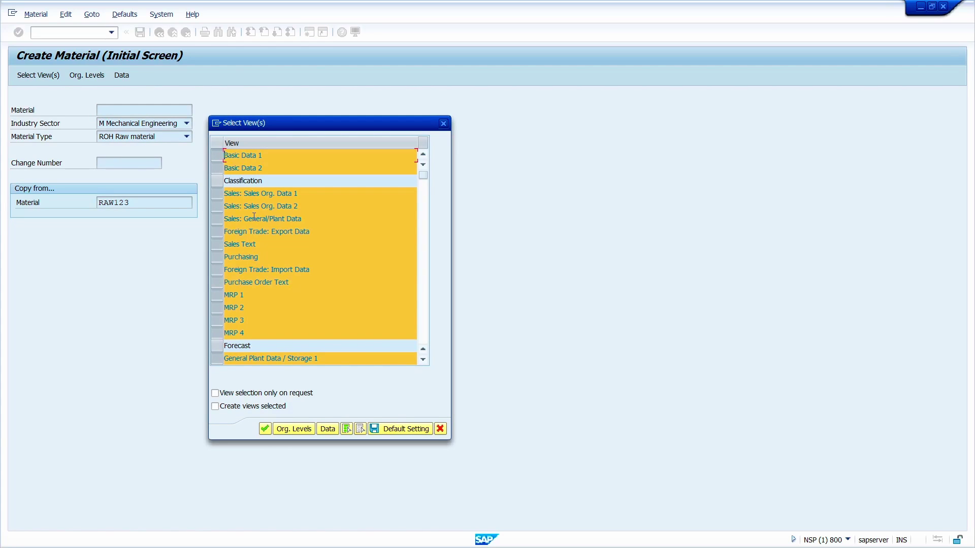
key("Return")
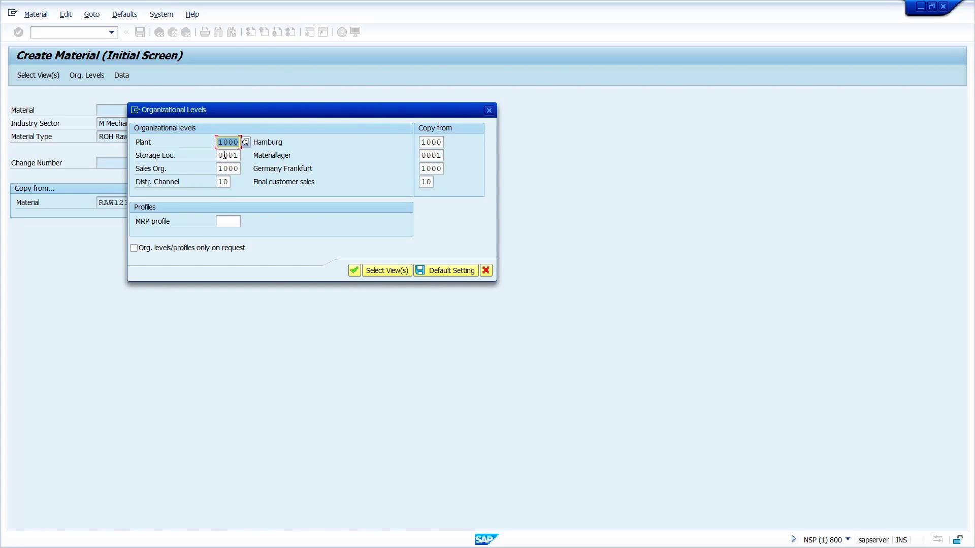
left_click_drag(272, 113, 372, 105)
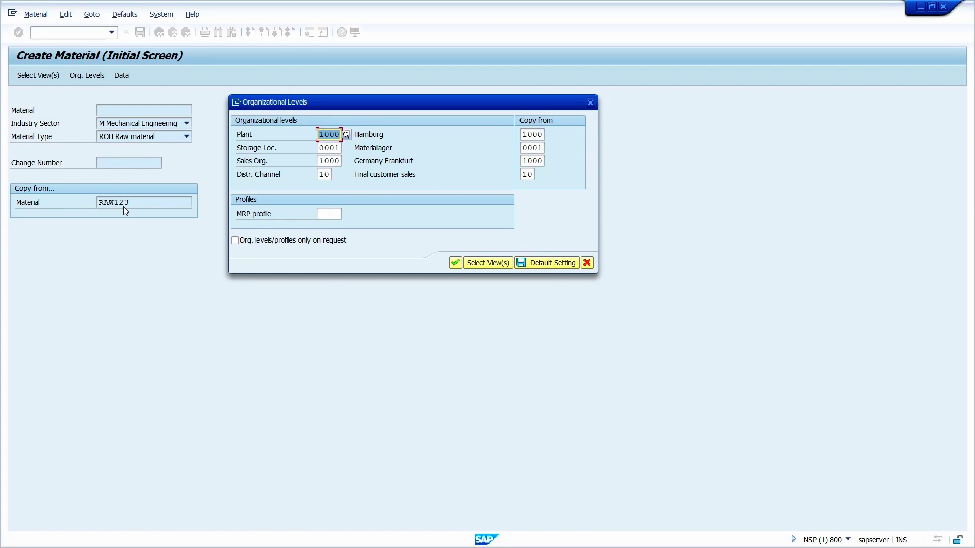
left_click(456, 263)
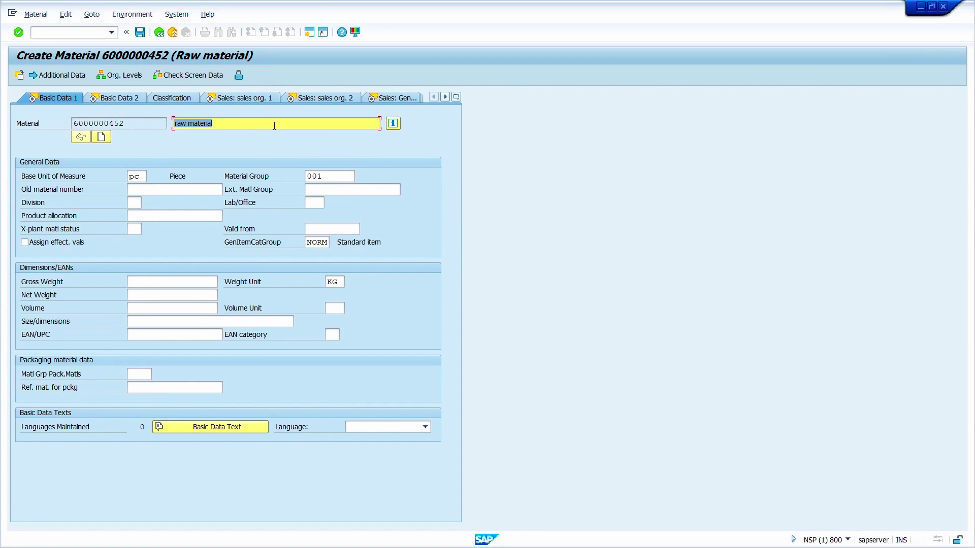
Paste description 'square bar mild steel 100*100' and page through the sales and trade views.
type("square bar mild steel 100*100")
key("Return")
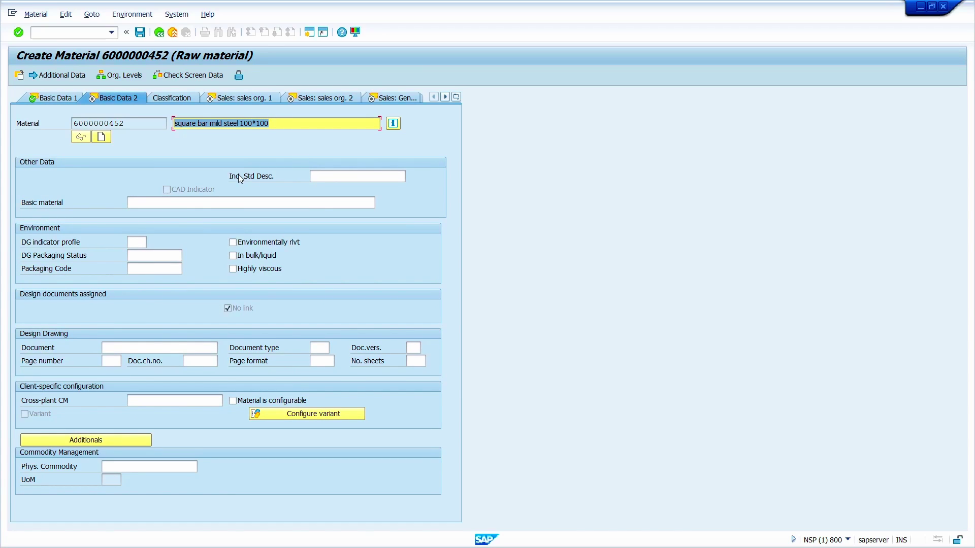
key("Return")
key("Return")
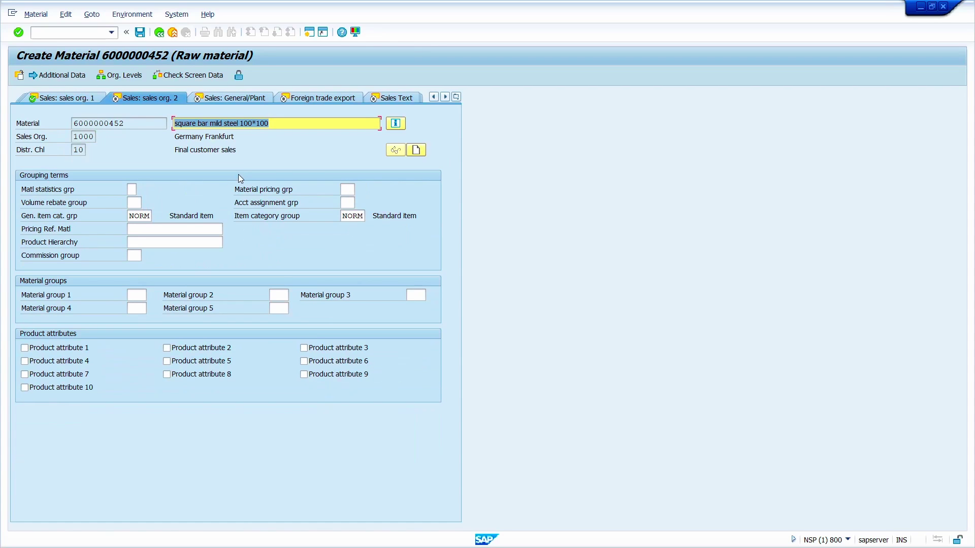
key("Return")
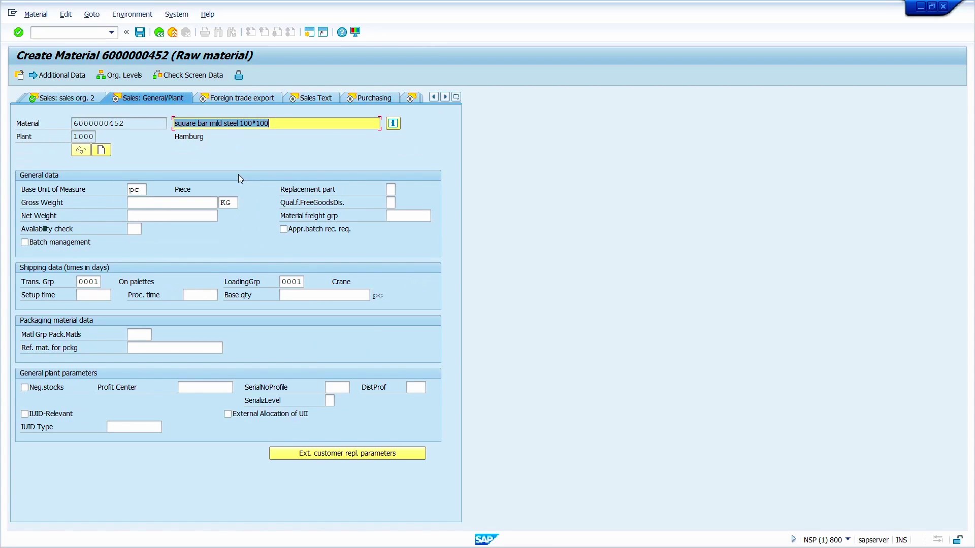
key("Return")
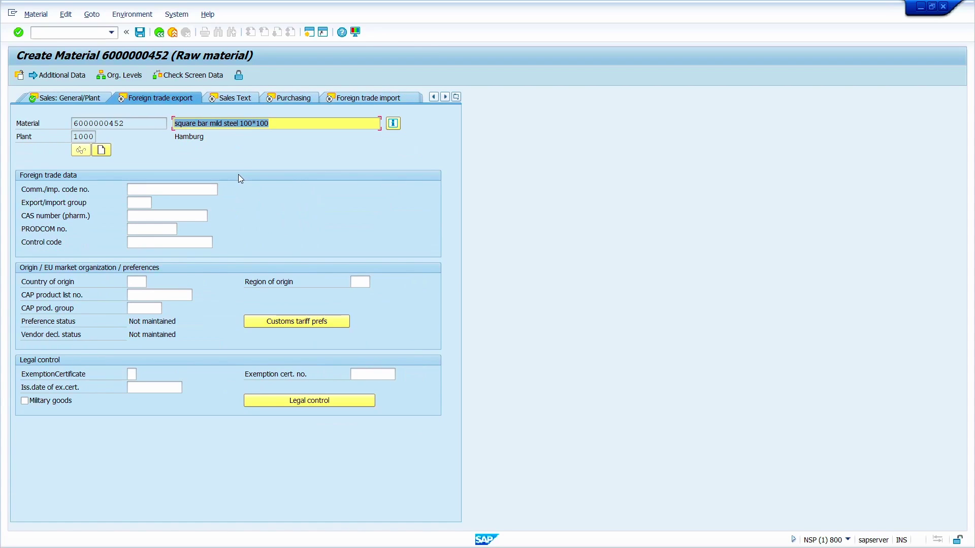
key("Return")
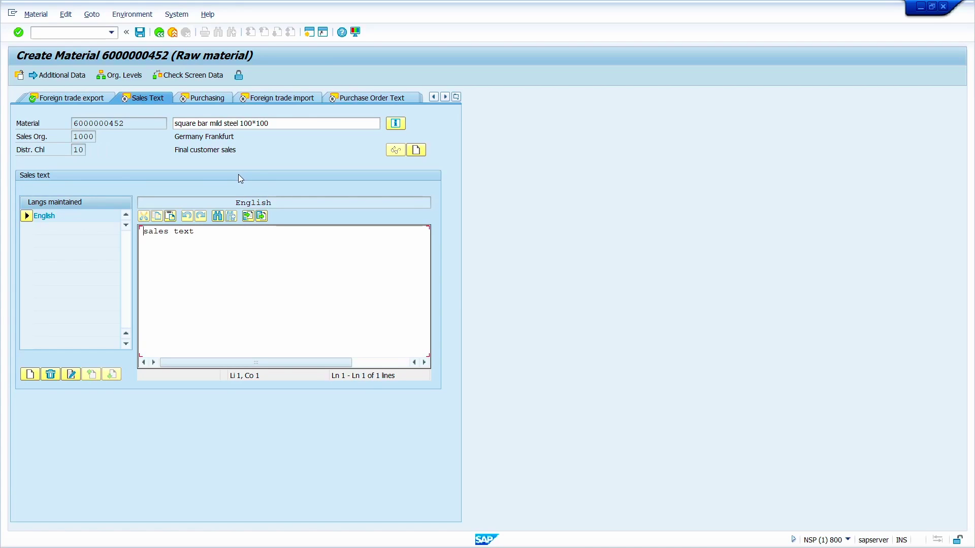
Leave the sales text unchanged and advance to the Purchasing view.
key("Return")
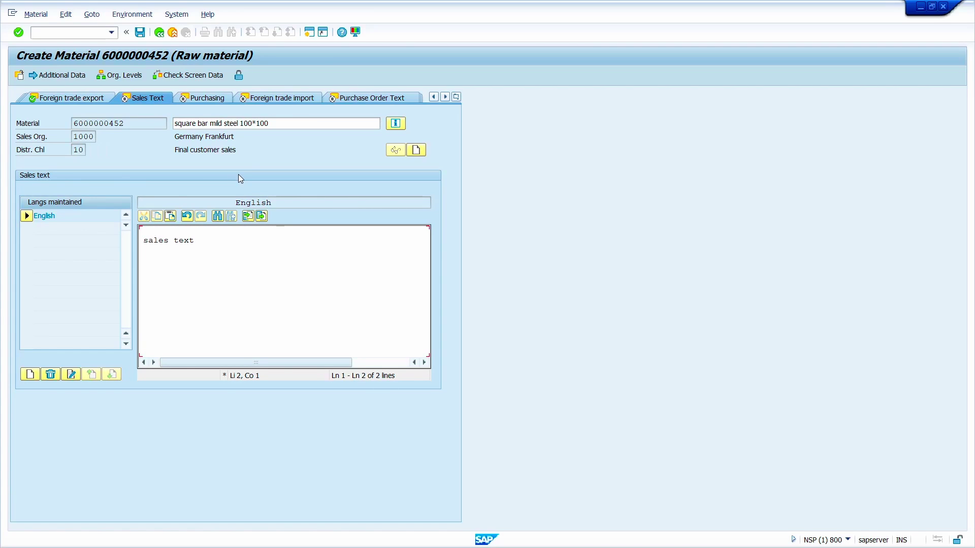
key("BackSpace")
key("ctrl+slash")
key("Return")
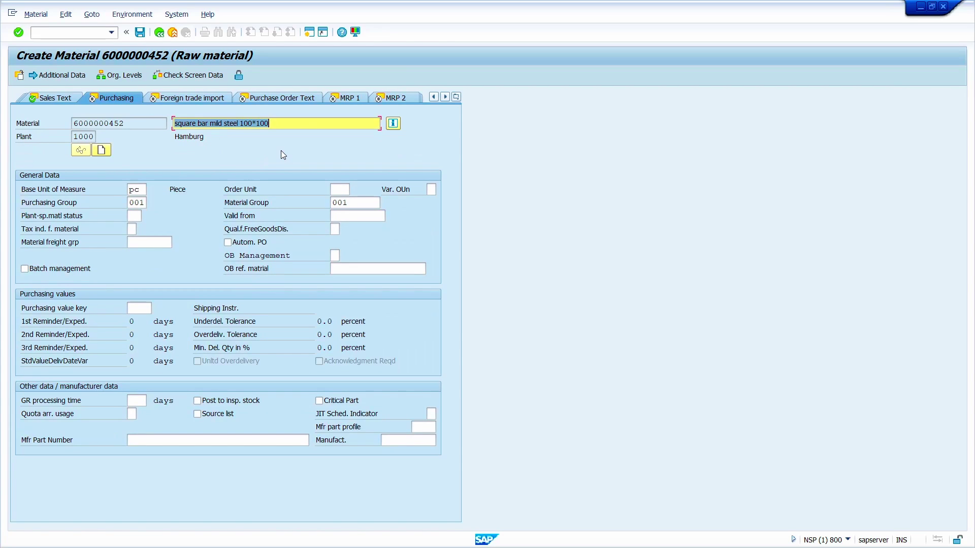
key("Return")
key("Return")
key("Return")
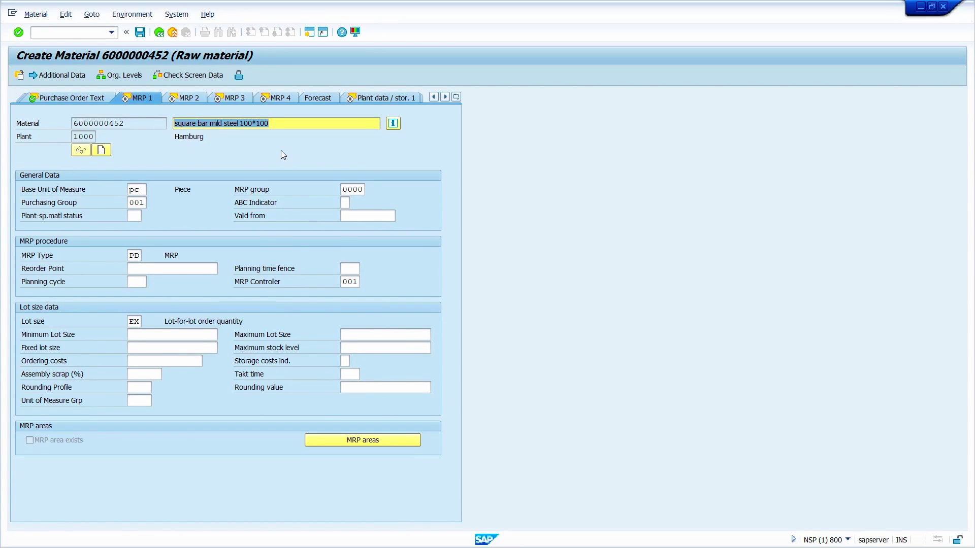
key("Return")
key("Return")
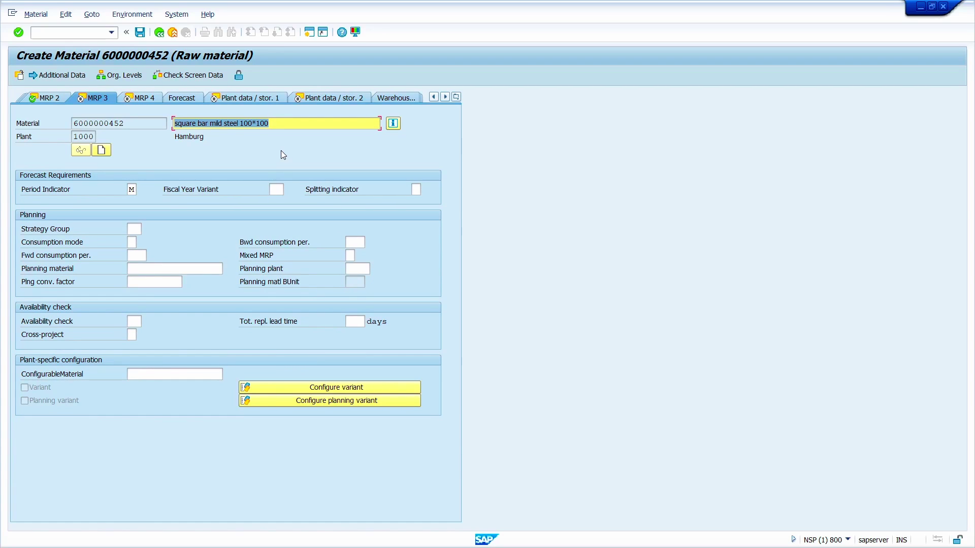
key("Return")
key("Return")
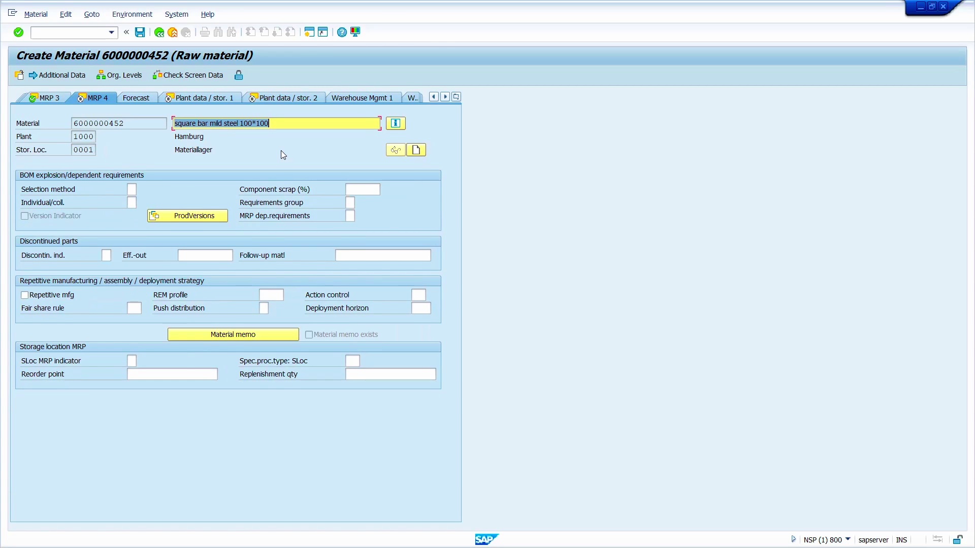
key("Return")
key("Return")
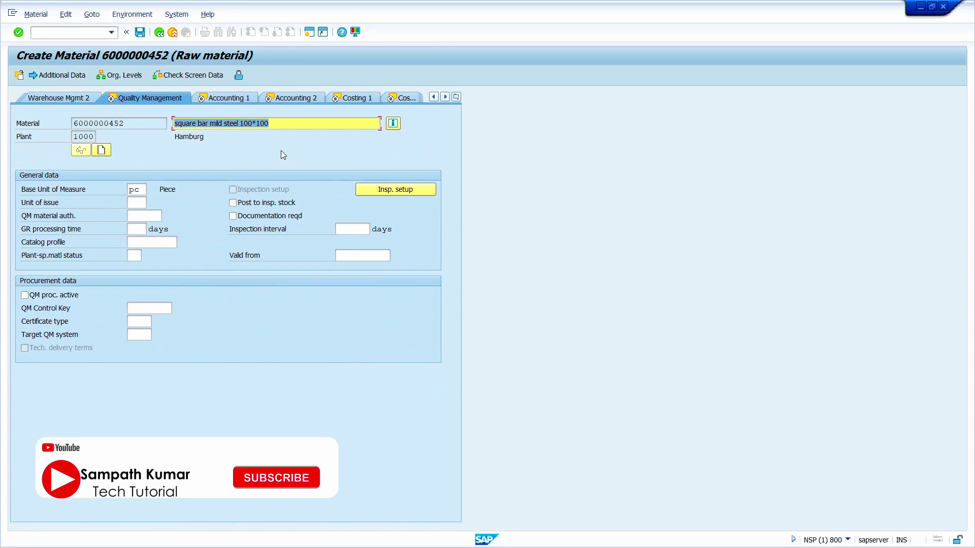
key("Return")
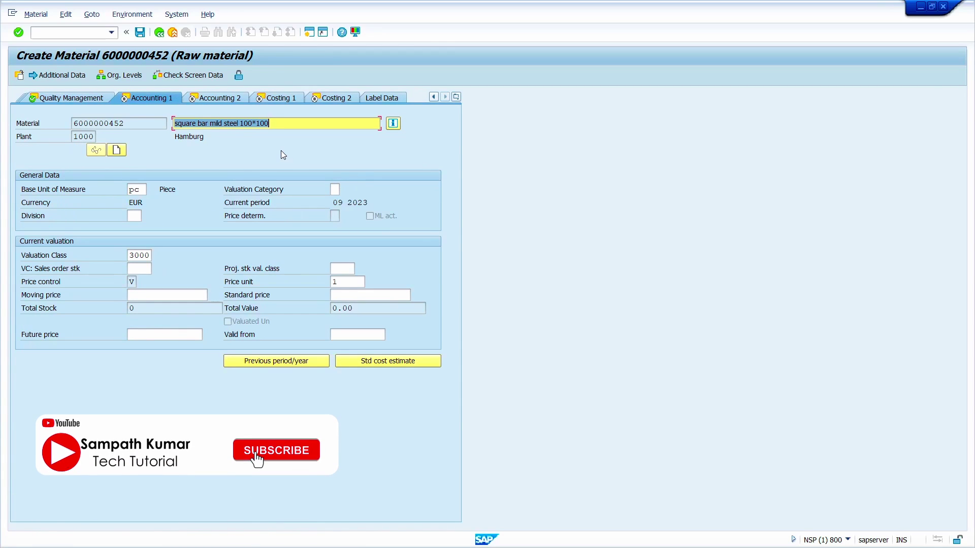
key("Return")
key("Return")
key("Return")
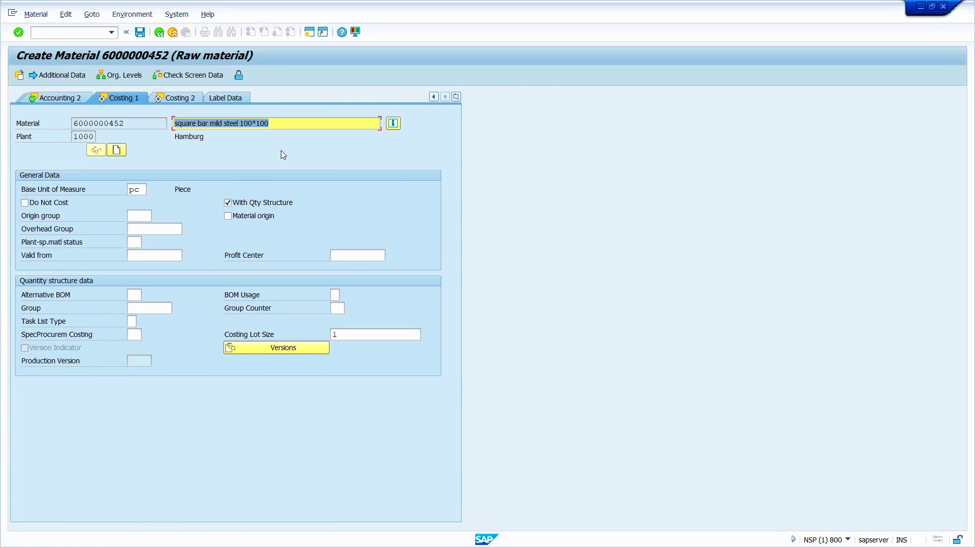
key("Return")
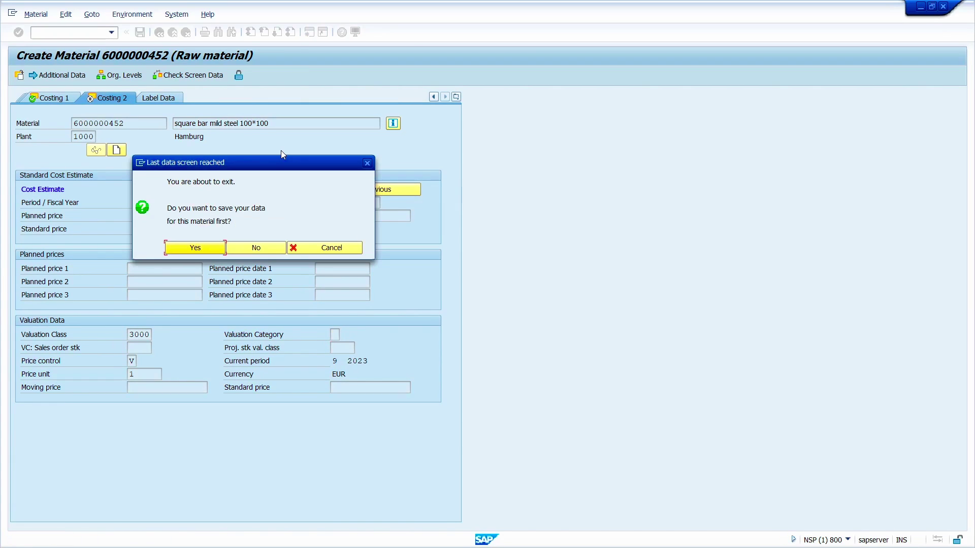
left_click(193, 247)
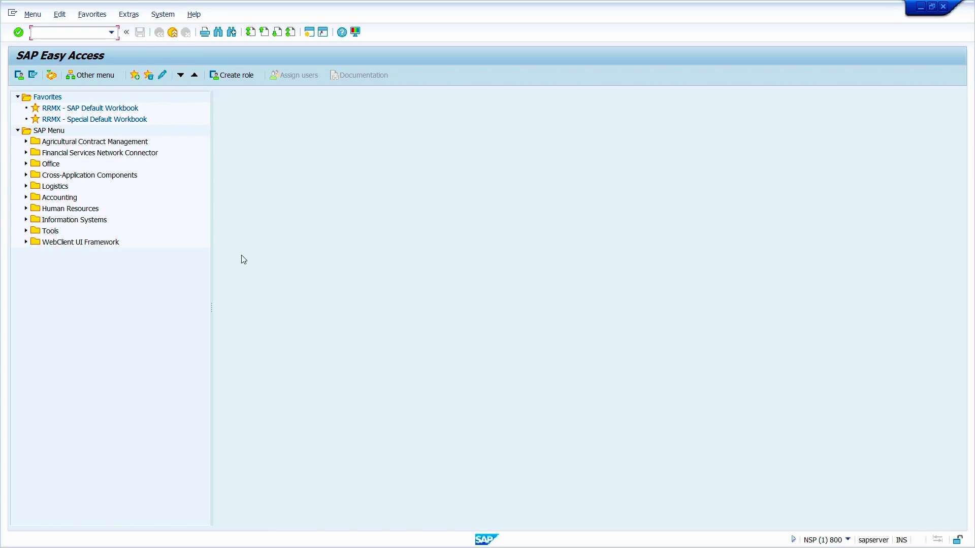
Start MM01 for a new raw material and deselect the Quality Management view.
type("mm01")
key("Return")
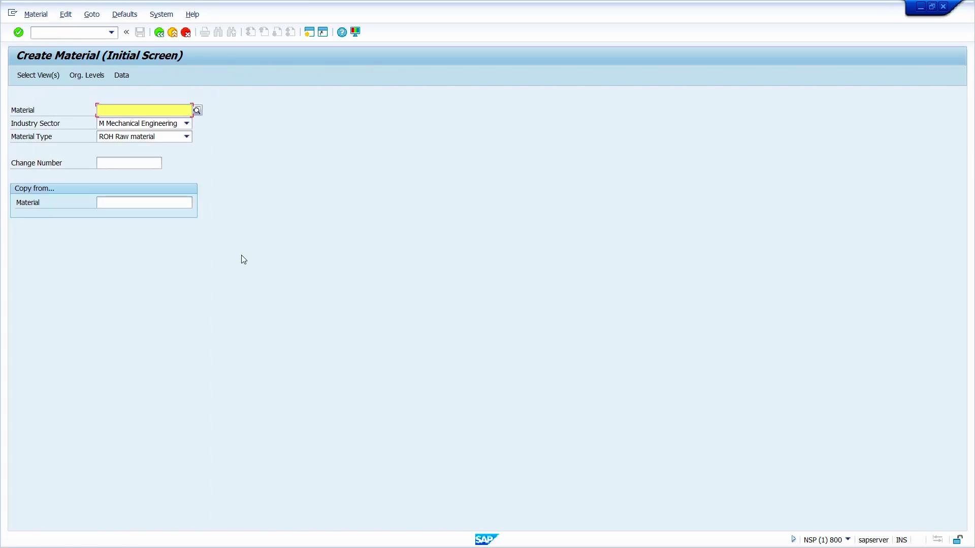
key("Return")
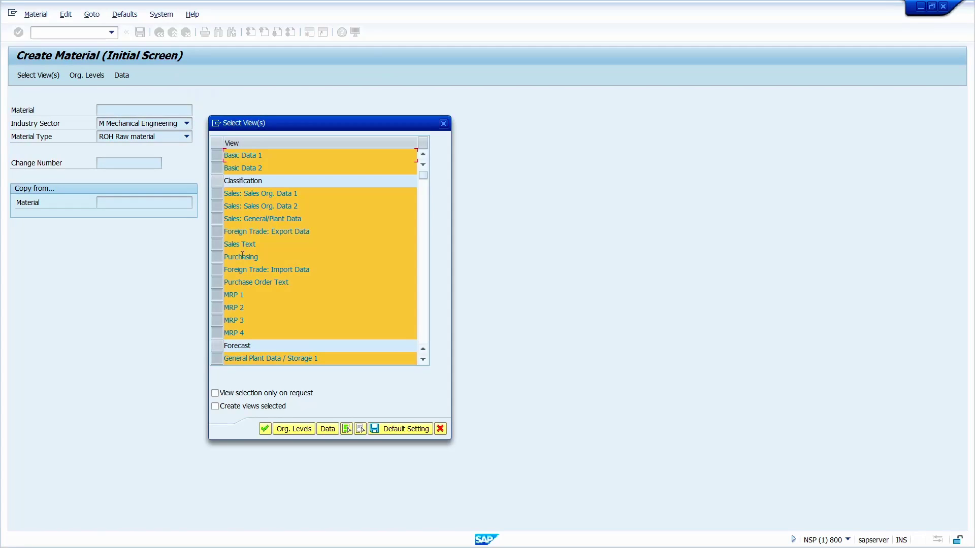
scroll(286, 299, "down", 2)
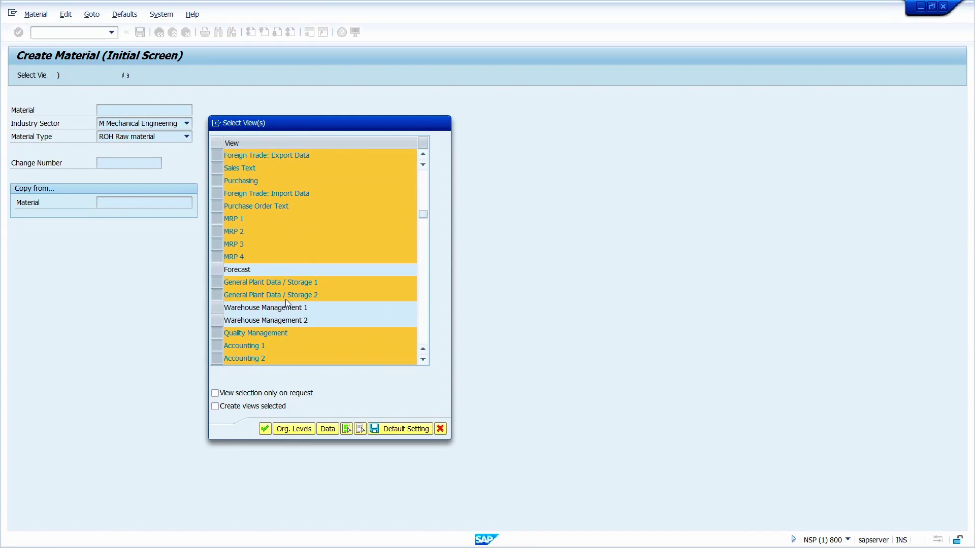
scroll(286, 300, "down", 2)
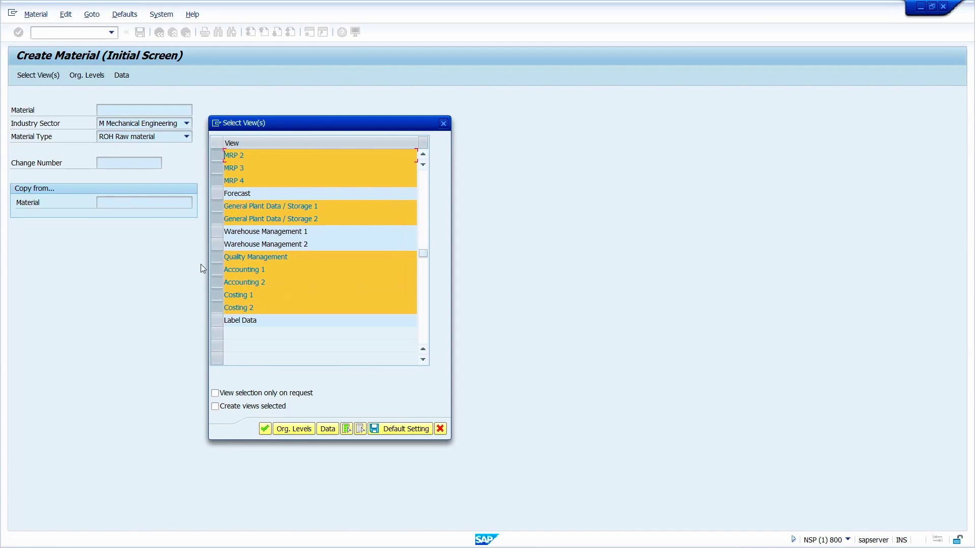
left_click(216, 263)
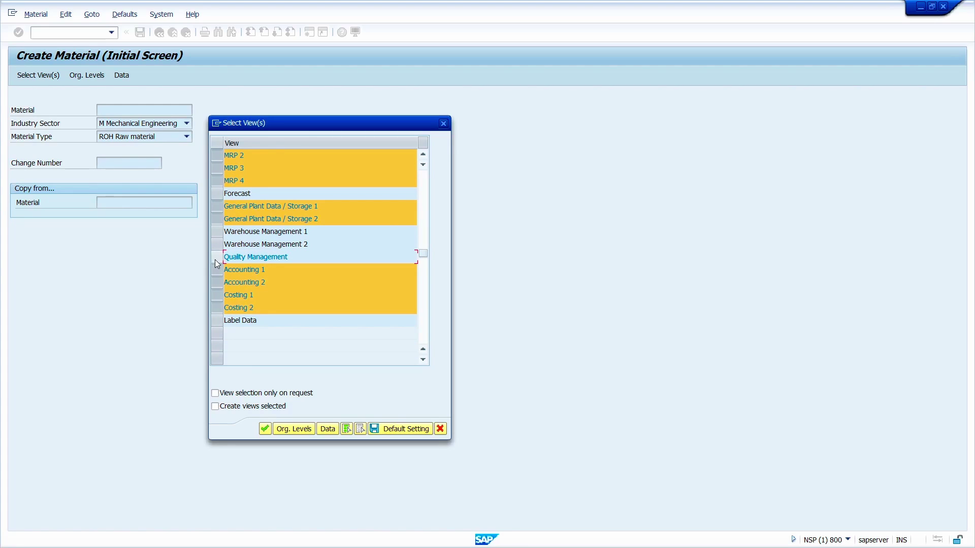
Confirm the views and plant 1000, then enter description 'Raw material' and base unit pc.
left_click(266, 431)
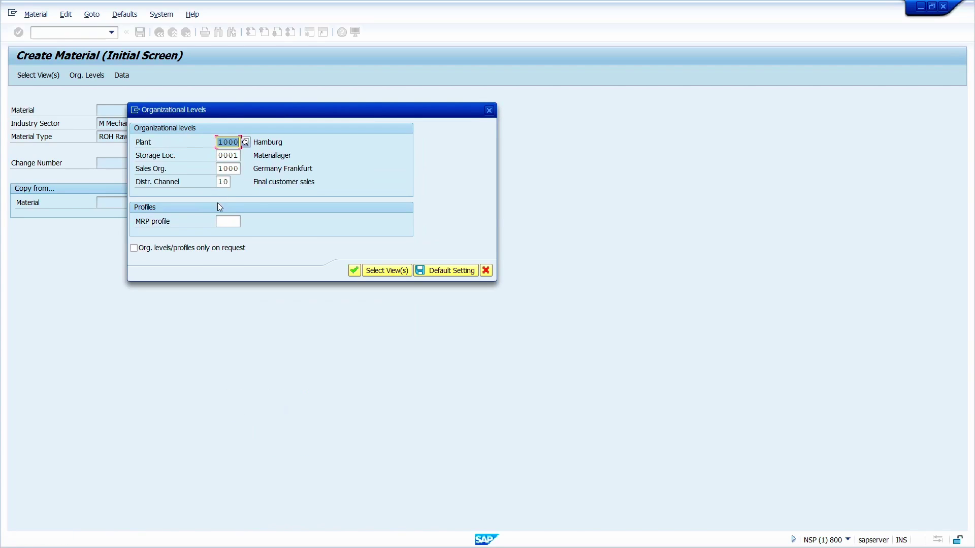
left_click(354, 274)
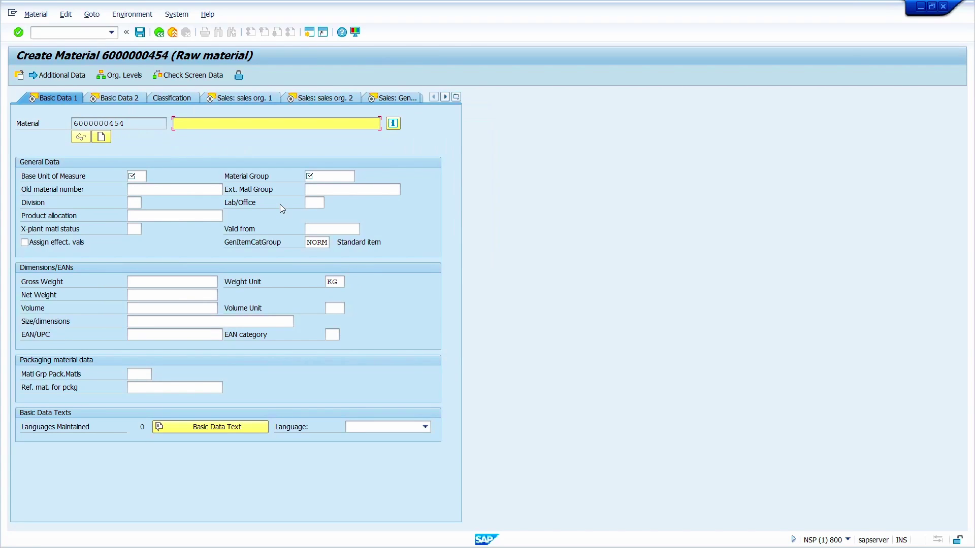
type("raw")
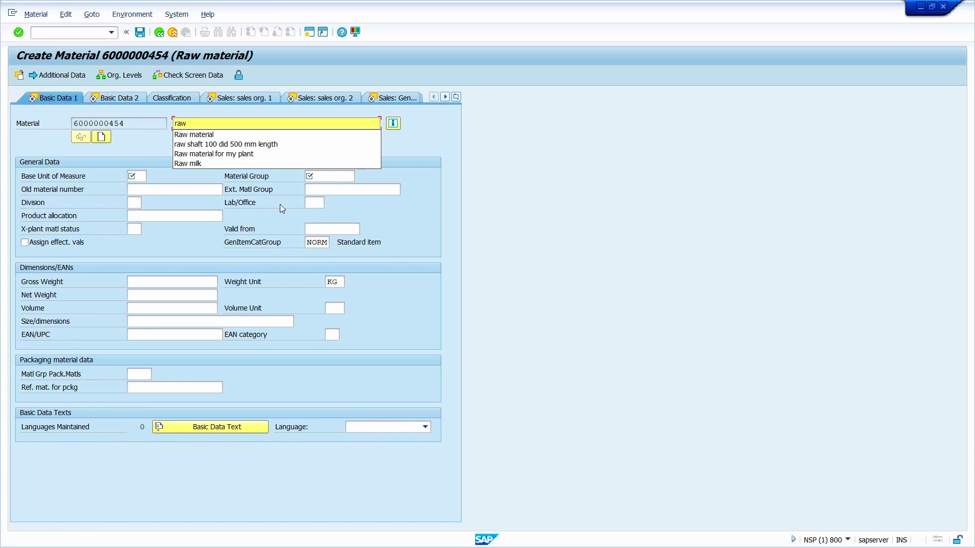
key("Down")
key("Return")
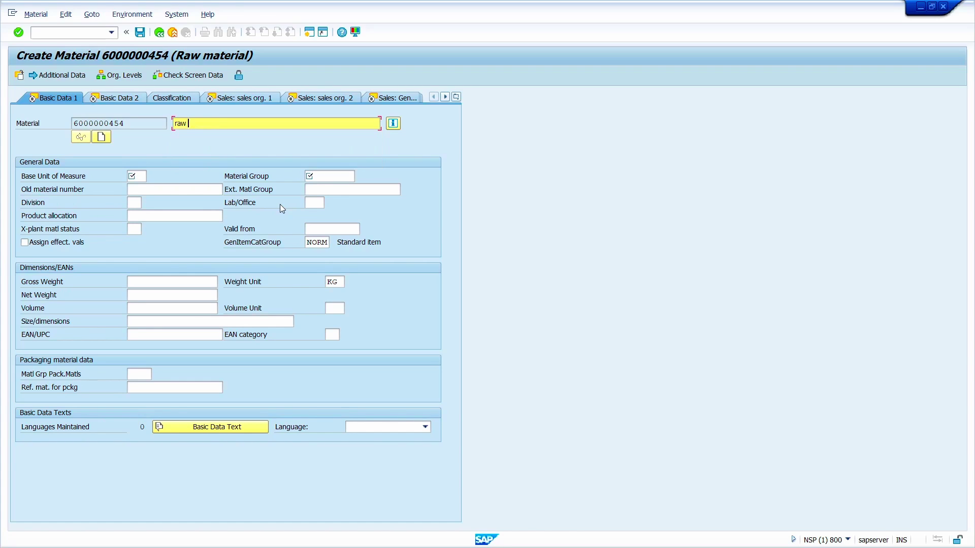
key("Tab")
type("pc")
Pick the first previously used material group and continue through Basic Data 2 to tax data.
key("Tab")
key("Tab")
key("Return")
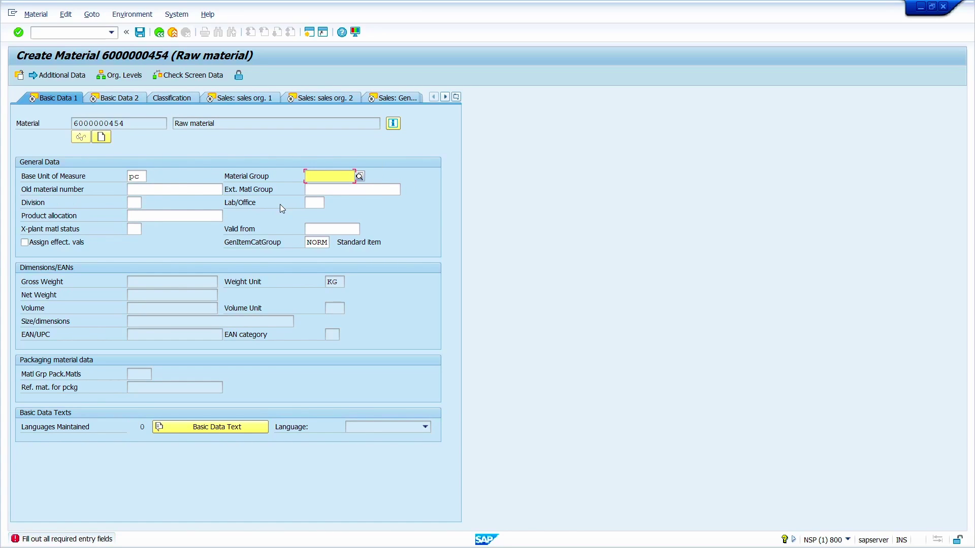
key("Down")
key("Down")
key("Return")
key("Return")
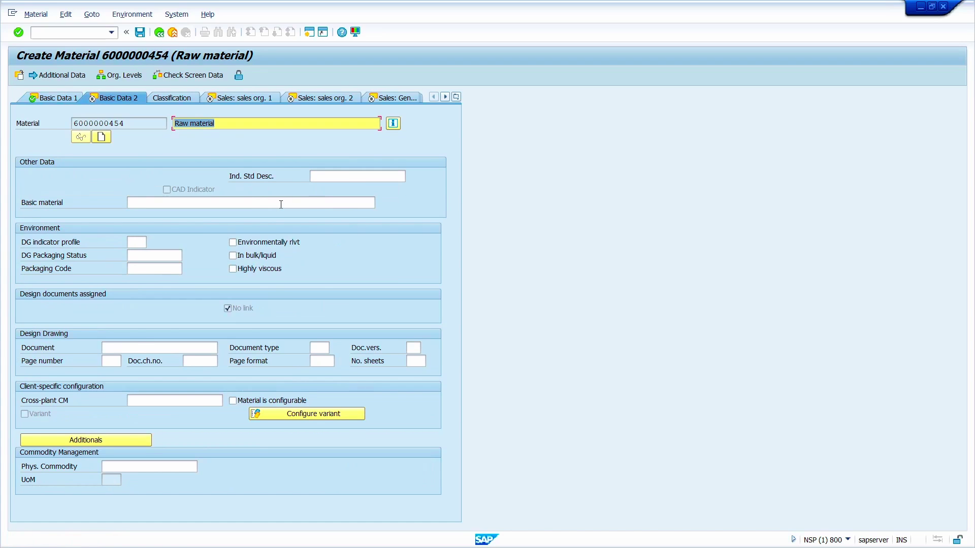
key("Return")
key("Return")
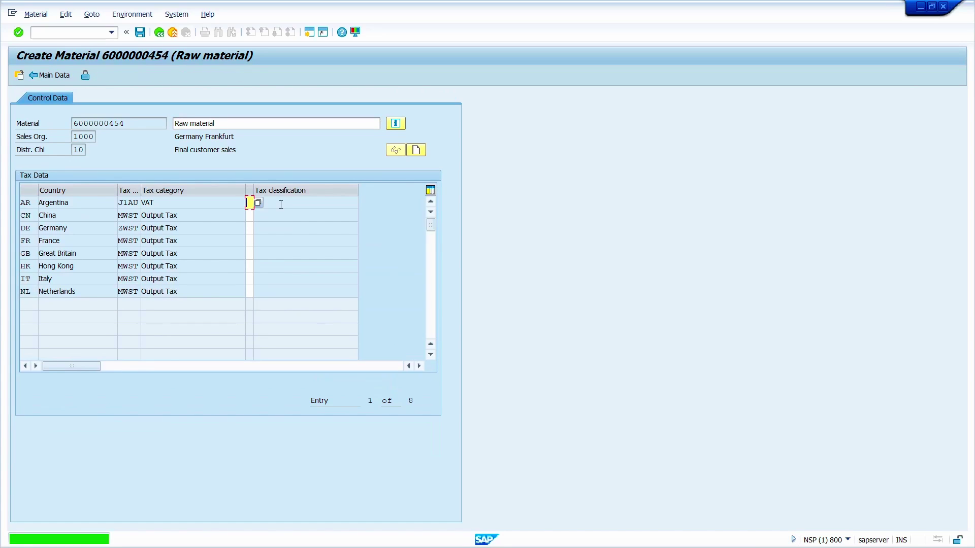
Enter tax classification 0 for each country in the tax data table.
type("0")
key("Down")
type("0")
key("Down")
key("Down")
type("0")
key("Down")
type("0")
key("Down")
key("Down")
type("0")
key("Down")
type("0")
key("Up")
key("Up")
key("Up")
key("Up")
key("Up")
type("0")
key("Return")
Set transportation group and loading group 0001 in Sales: General/Plant, then continue toward Purchasing.
key("Return")
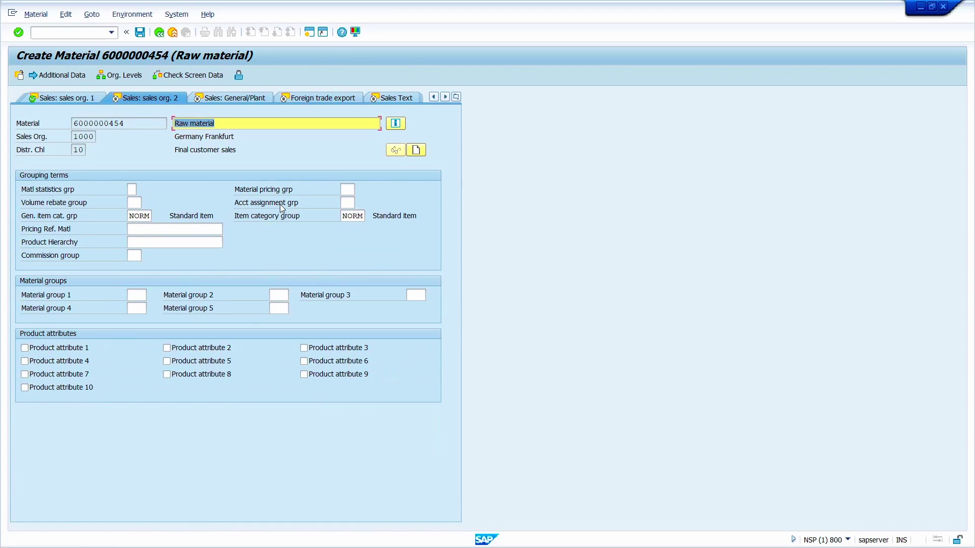
key("Return")
key("Return")
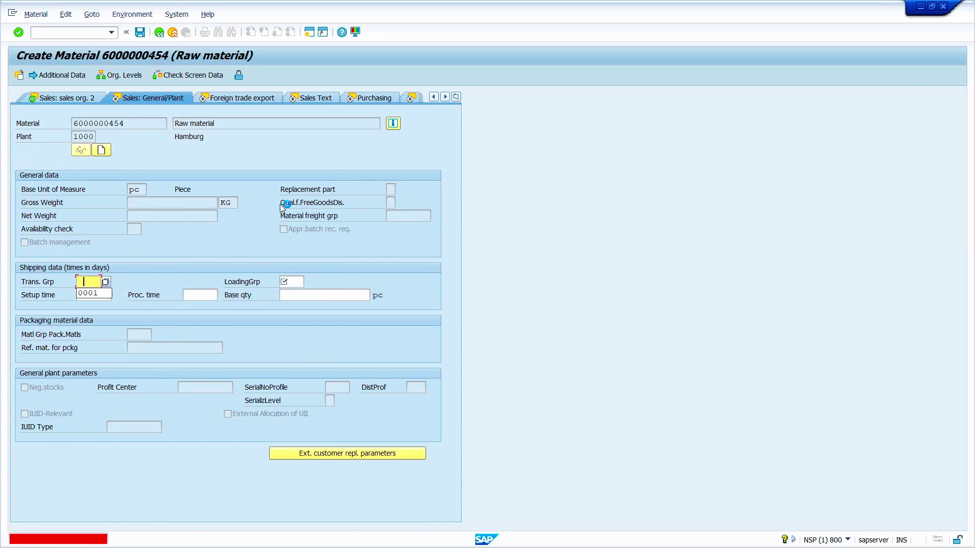
type("0001")
key("Tab")
key("F4")
key("Down")
key("Return")
key("Return")
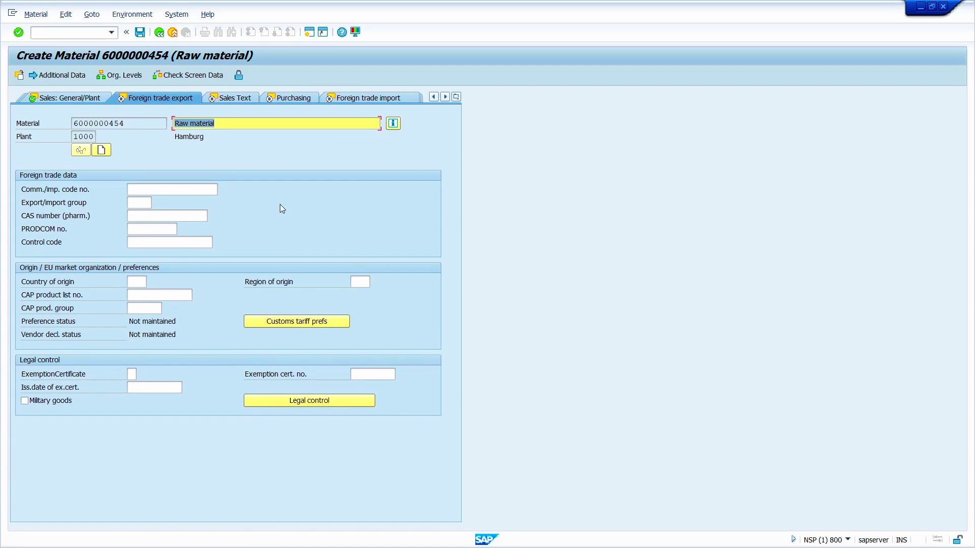
key("Return")
key("Return")
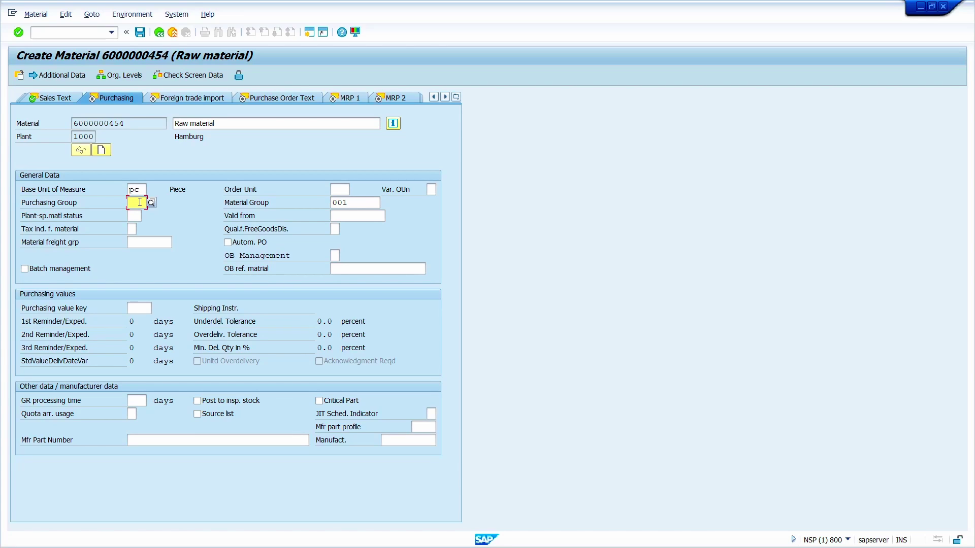
Choose purchasing group 000 and set MRP type PD on MRP 1.
key("F4")
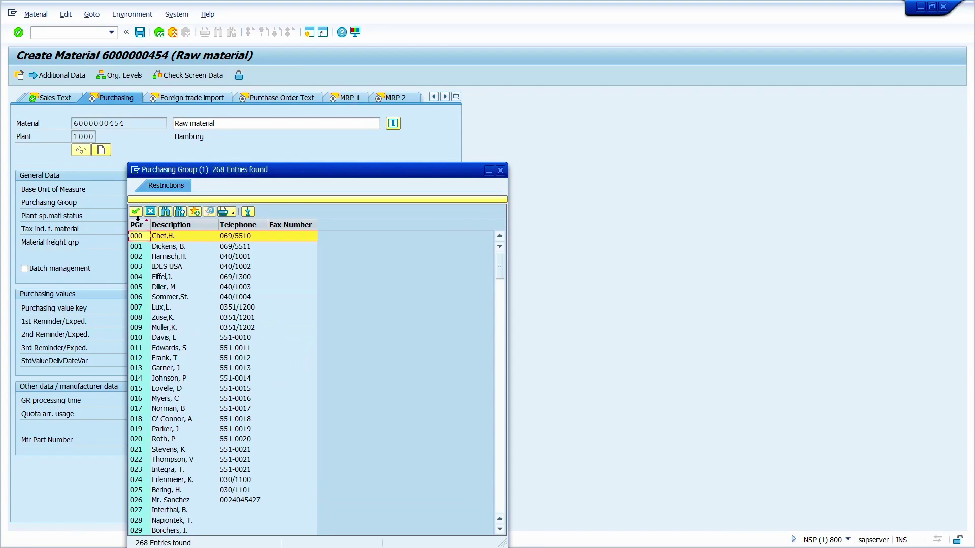
double_click(147, 237)
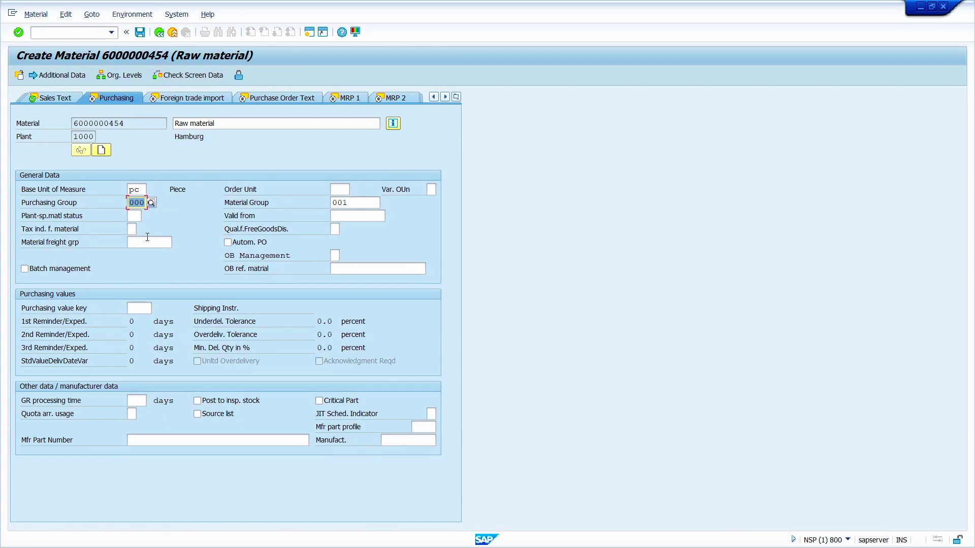
key("Return")
key("Return")
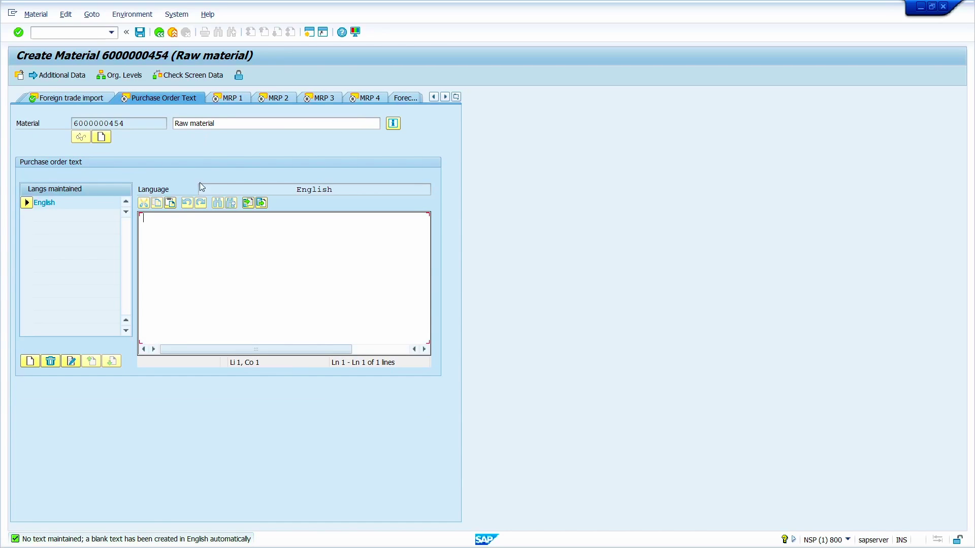
key("Return")
key("Return")
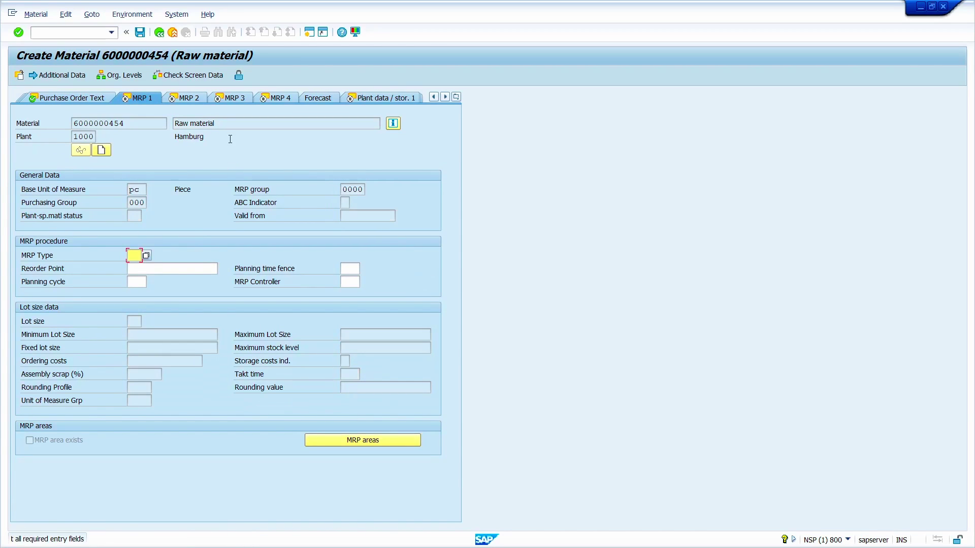
key("Down")
key("Return")
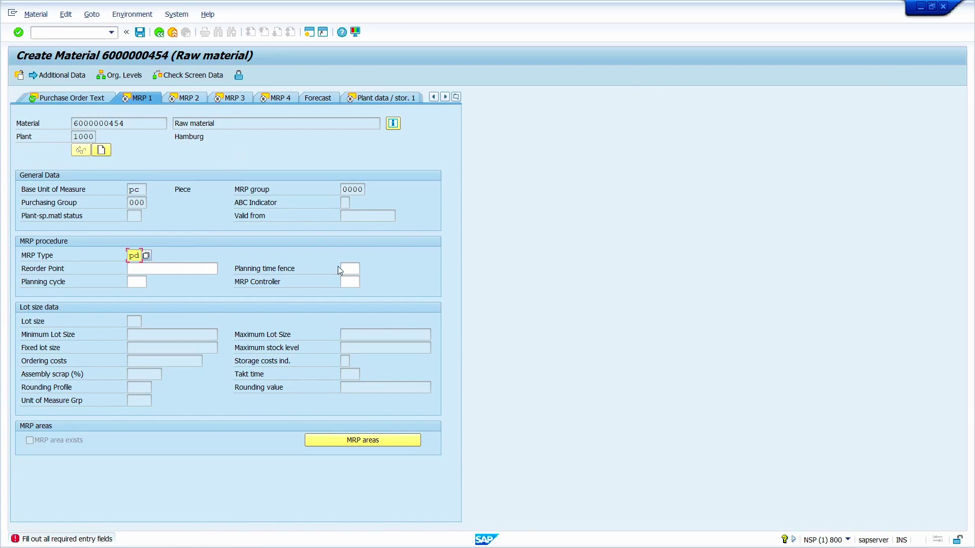
Enter MRP controller 001 and lot size EX.
left_click(349, 282)
type("001")
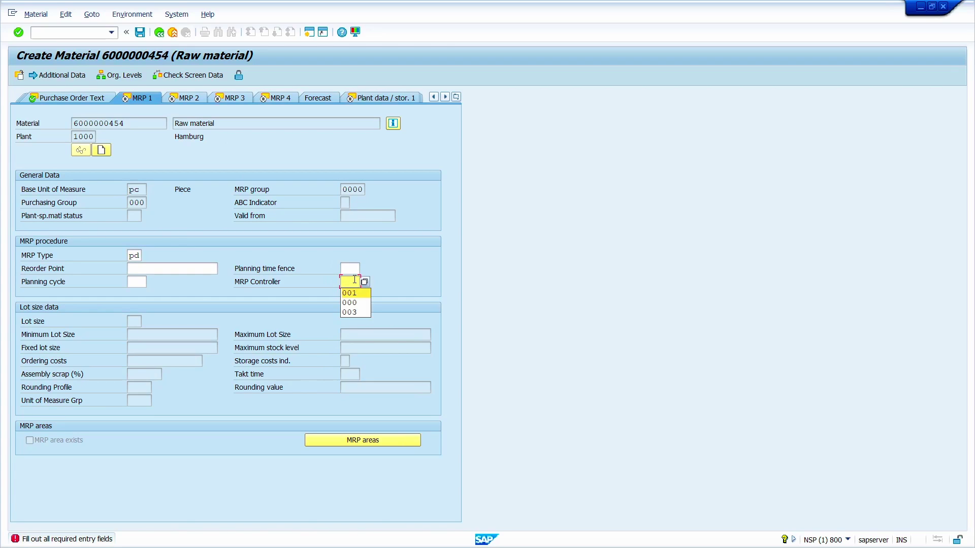
key("Return")
type("ex")
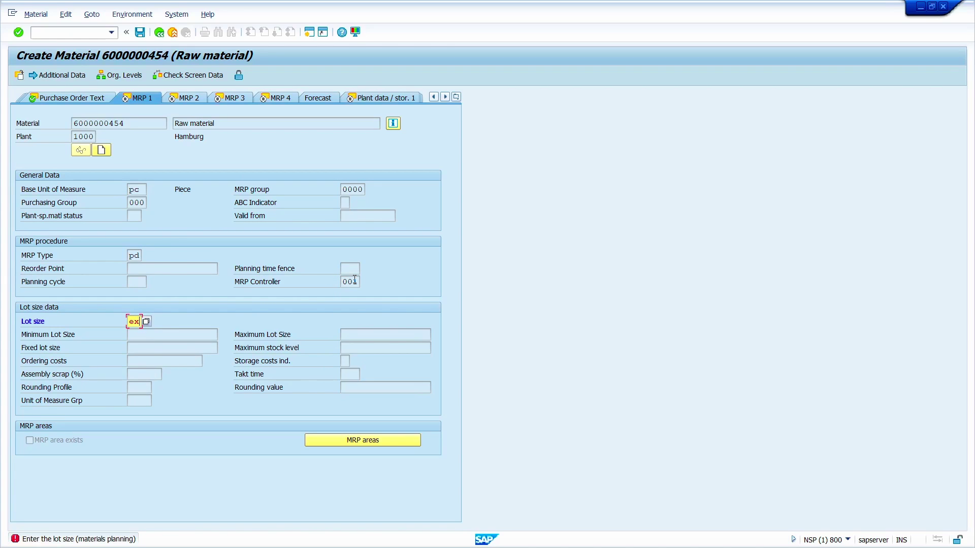
key("Return")
key("Return")
On MRP 2 set planned delivery time 10 days and scheduling margin key 000.
type("10")
key("Tab")
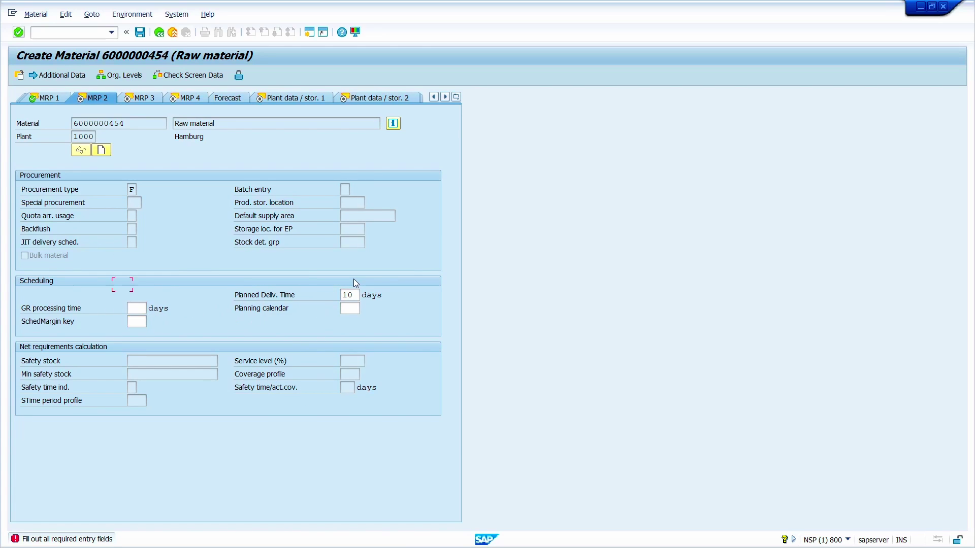
key("Tab")
type("000")
key("Return")
key("Return")
key("Return")
key("Return")
key("Return")
key("Return")
key("Return")
key("Return")
key("Return")
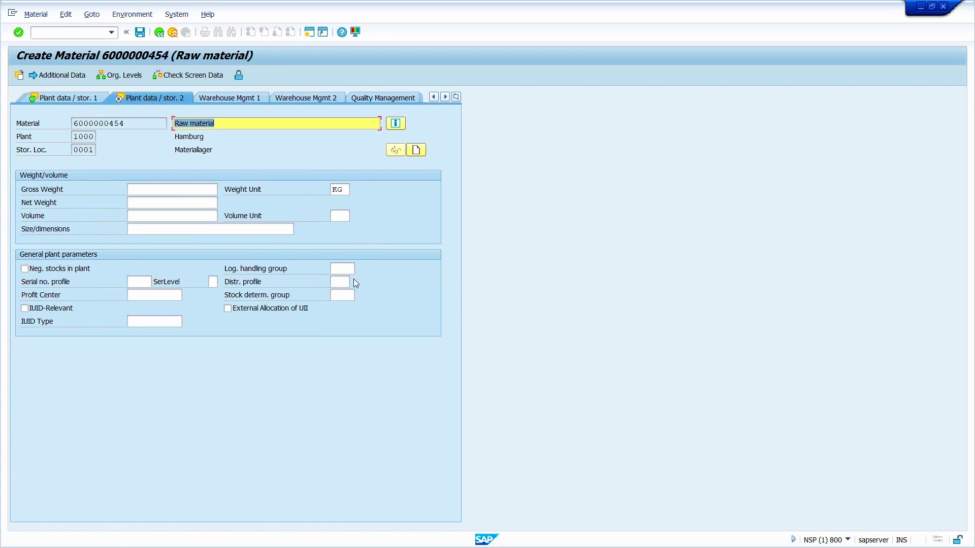
key("Return")
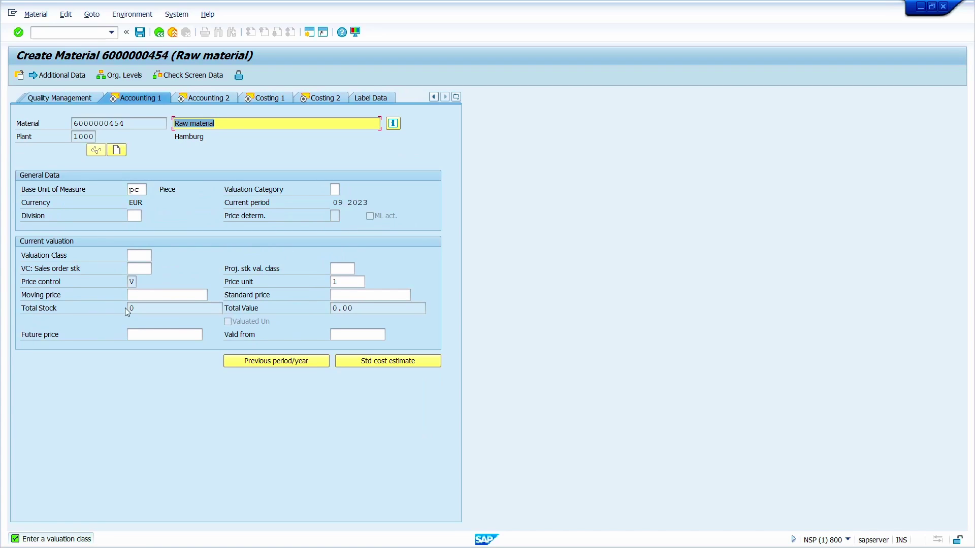
left_click(144, 257)
type("3000")
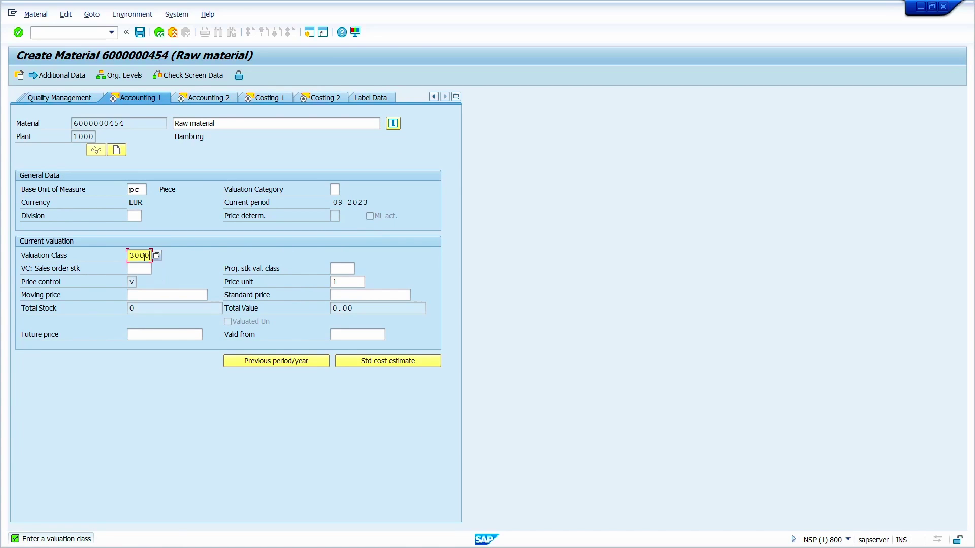
key("Return")
key("Return")
key("Return")
key("Return")
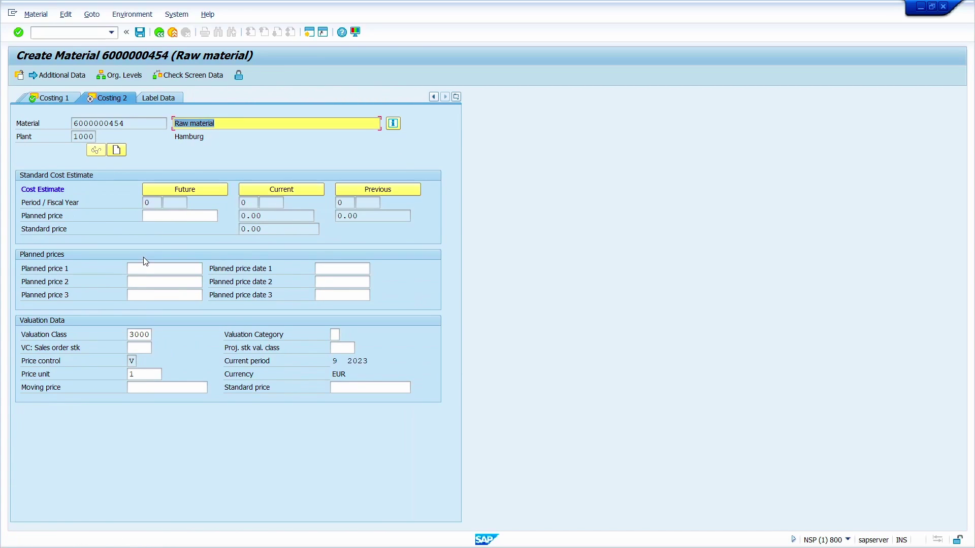
key("Return")
left_click(200, 248)
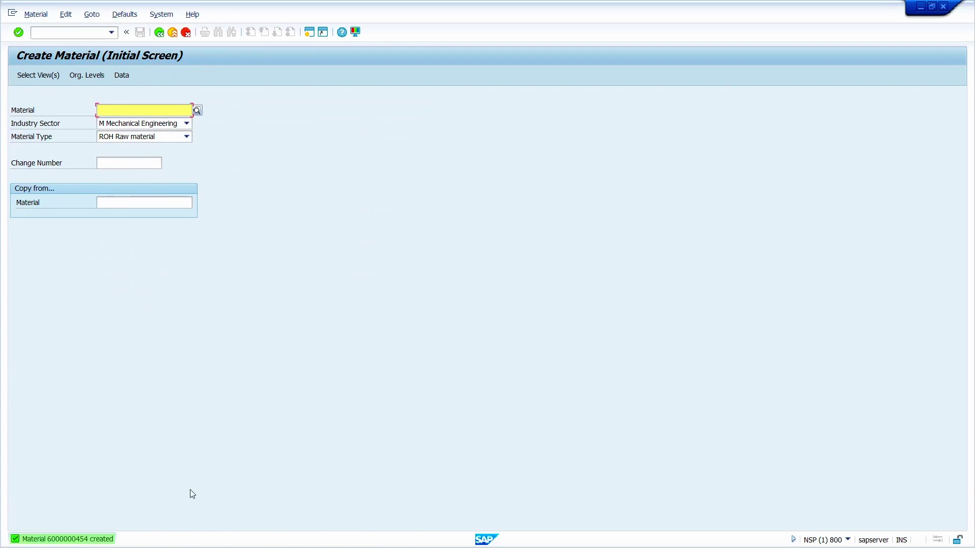
double_click(155, 538)
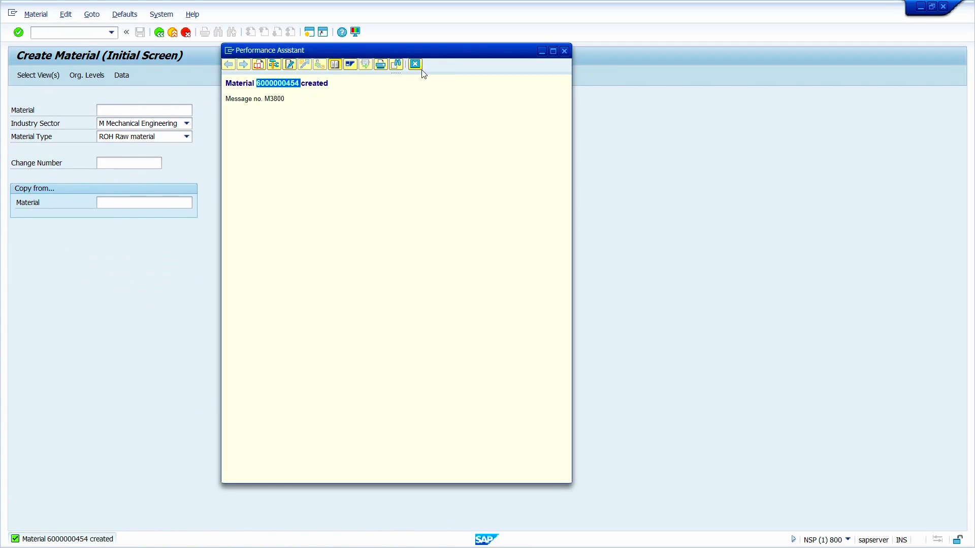
left_click(415, 64)
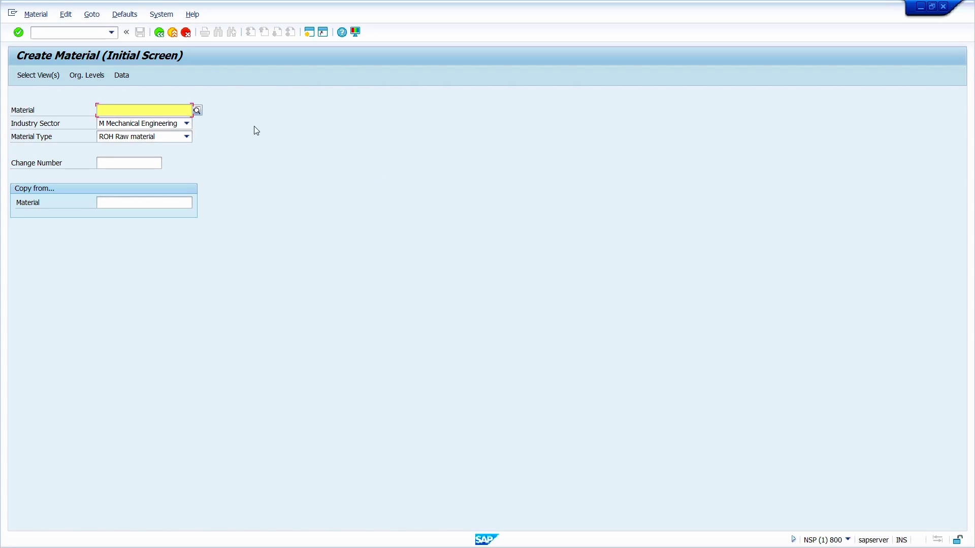
key("ctrl+v")
key("Return")
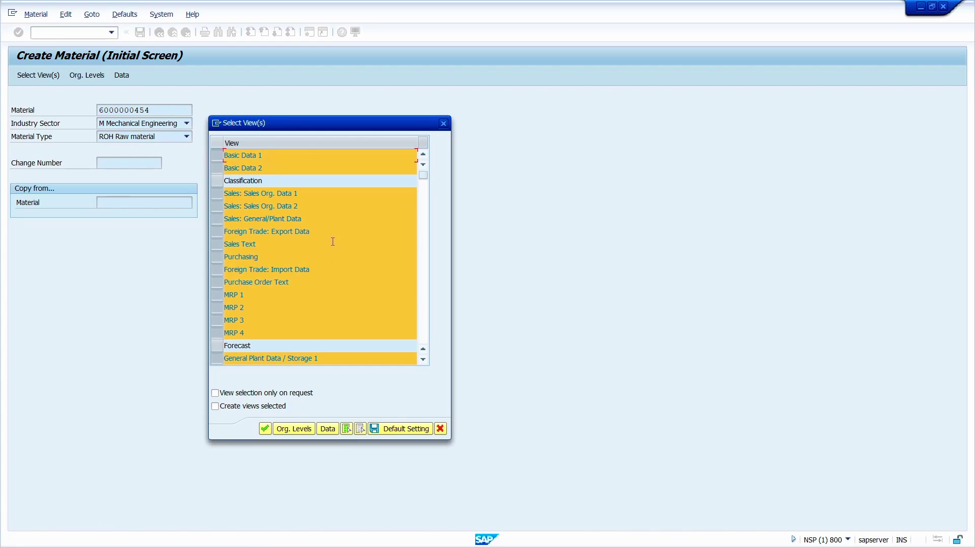
scroll(333, 244, "down", 3)
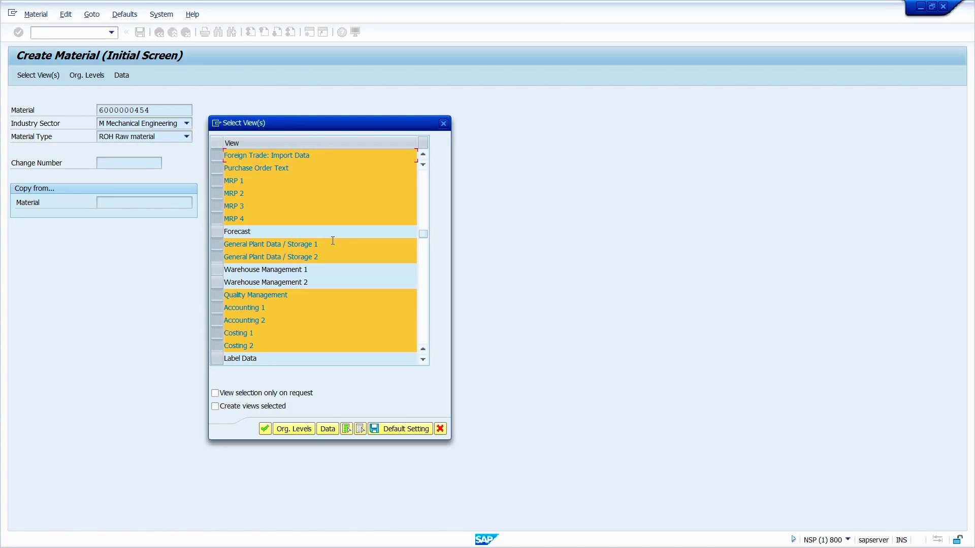
key("Return")
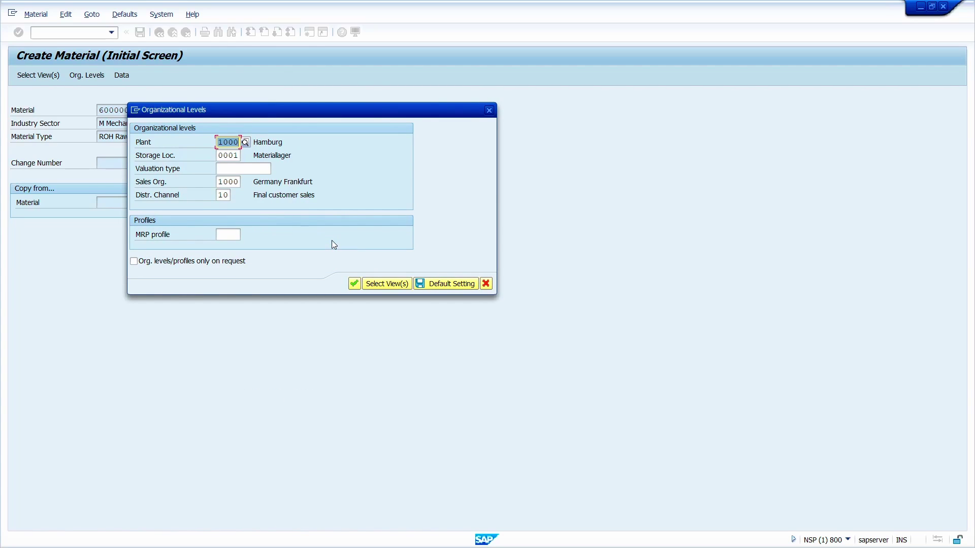
key("Return")
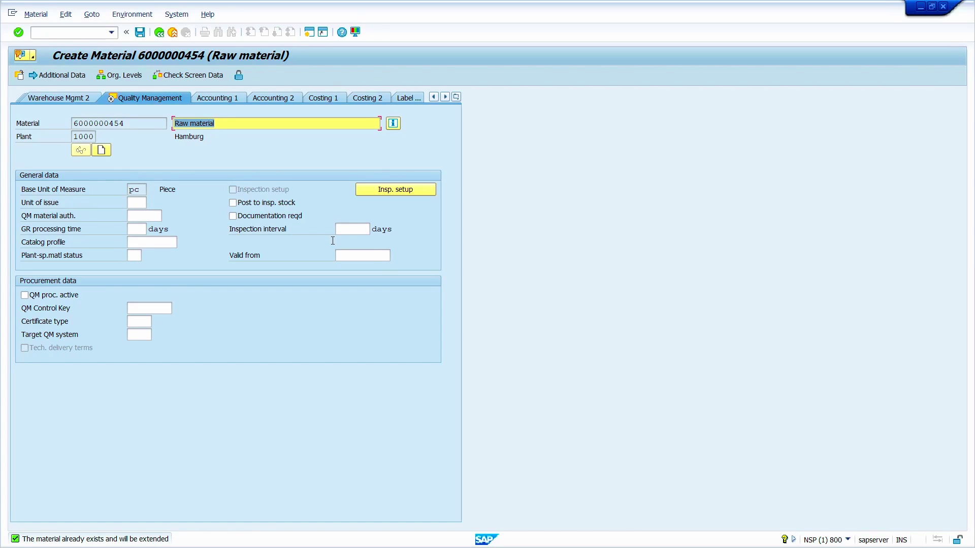
key("Return")
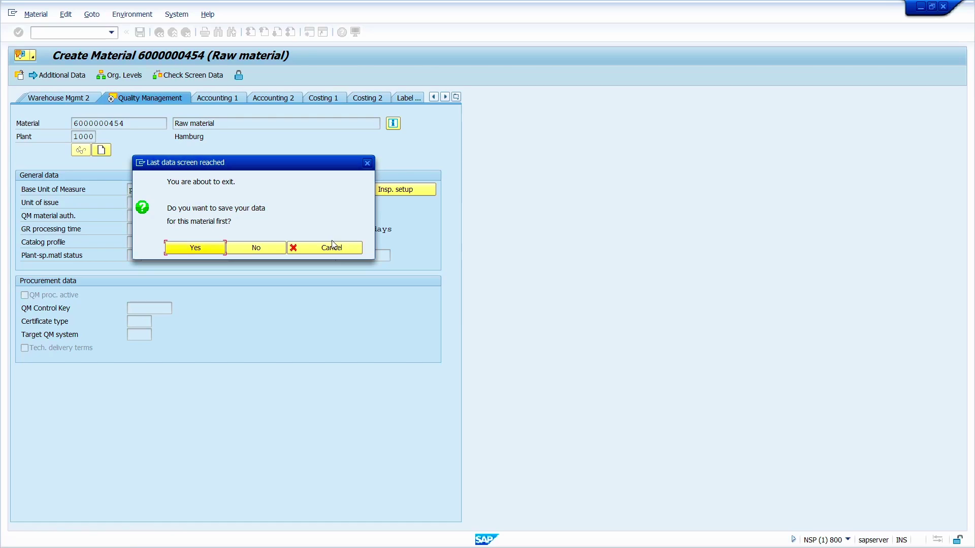
left_click(196, 246)
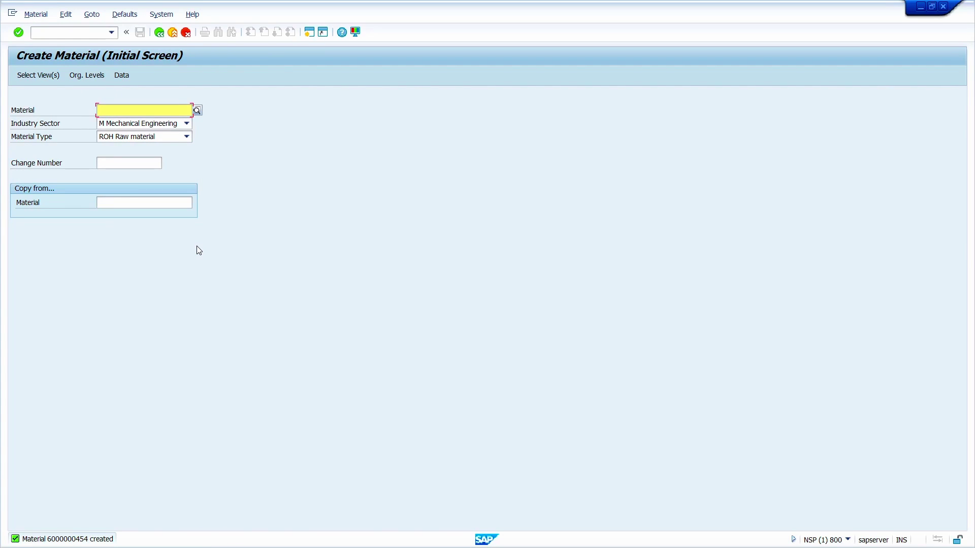
left_click(81, 34)
type("/nmm02")
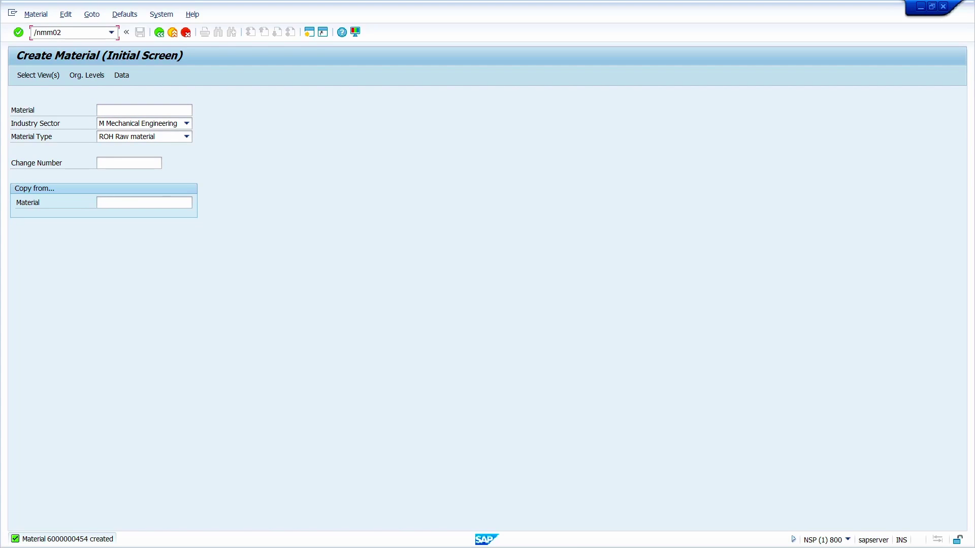
key("Return")
key("ctrl+c")
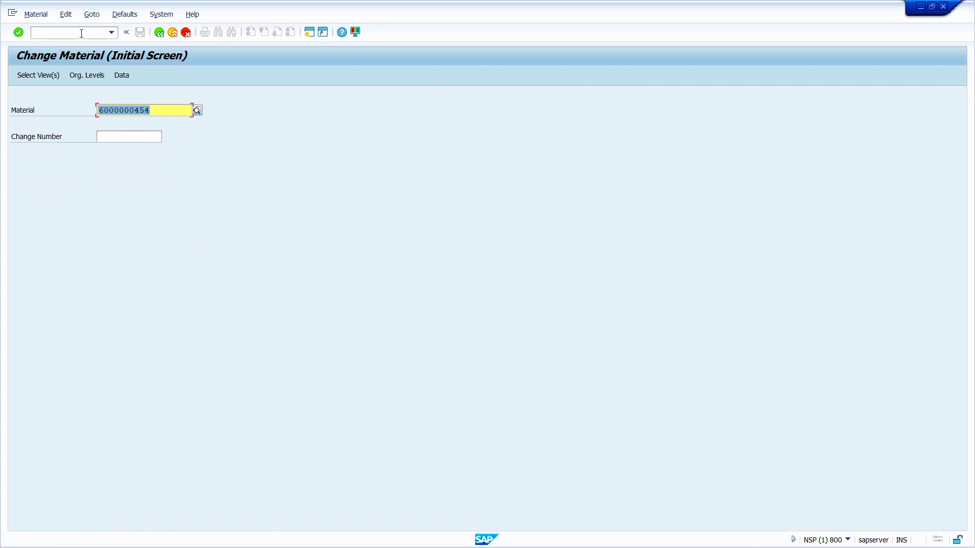
key("Return")
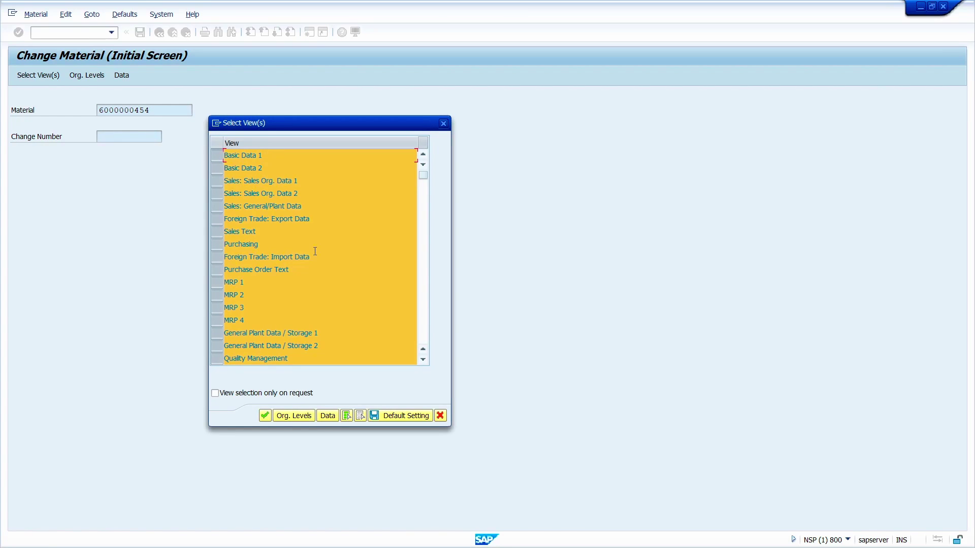
scroll(329, 257, "down", 2)
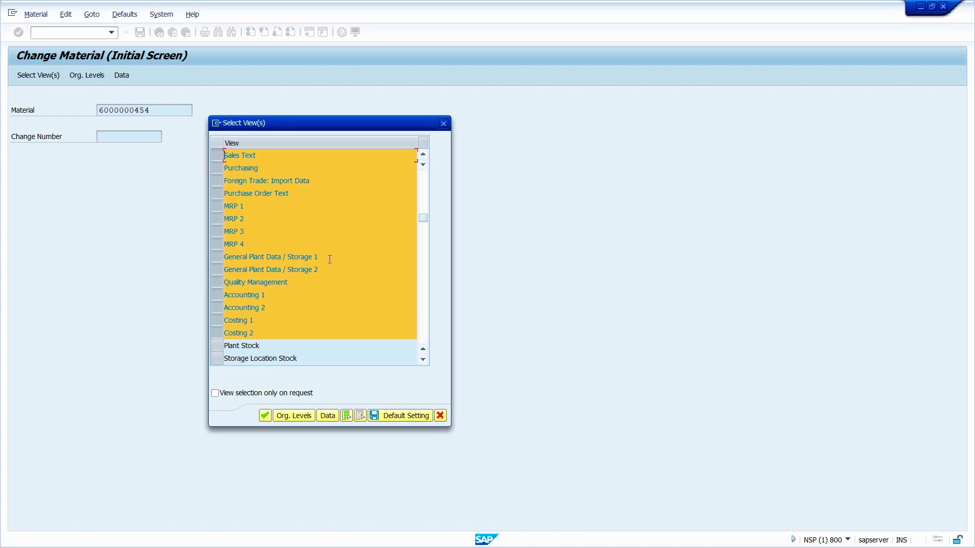
scroll(329, 260, "up", 2)
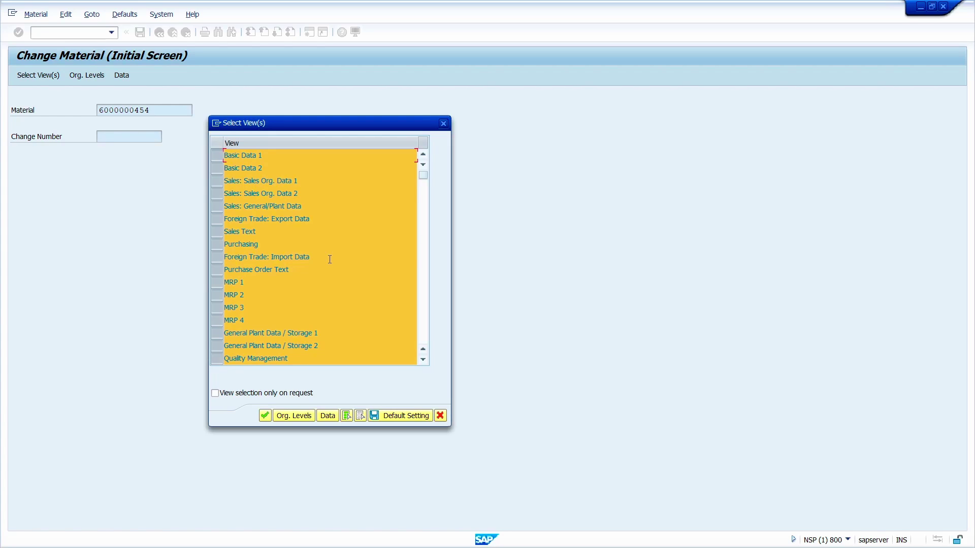
key("Return")
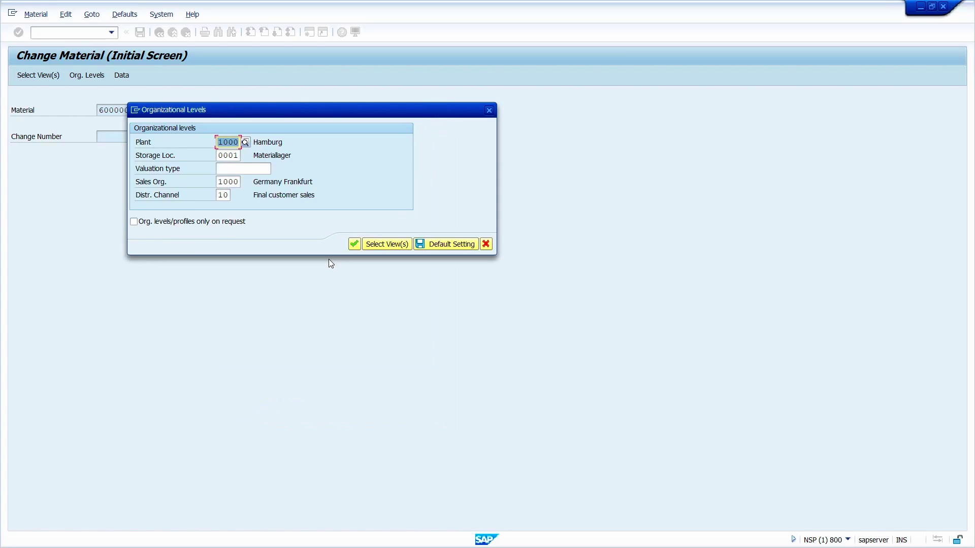
key("Return")
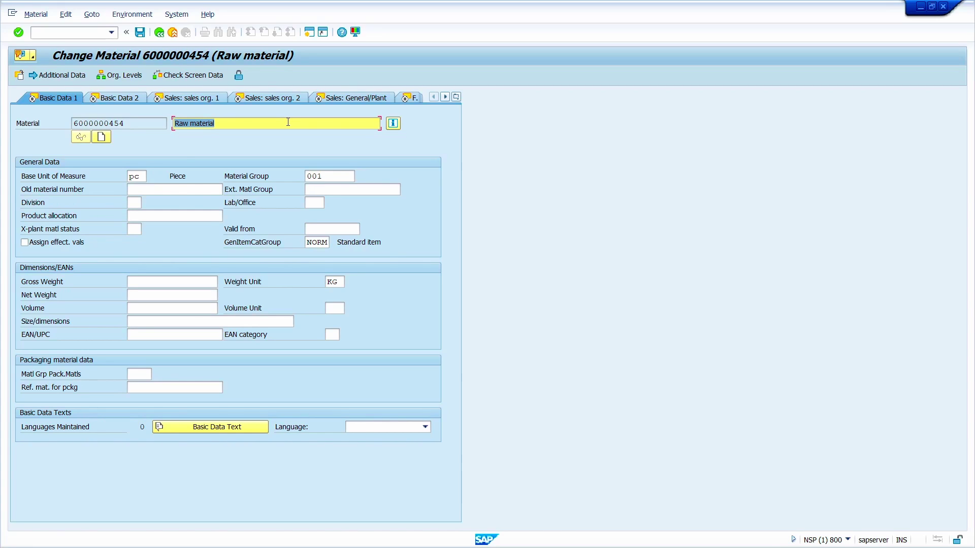
Replace the 'Raw material' description with 'square bar mild steel 200*200' and save.
key("BackSpace")
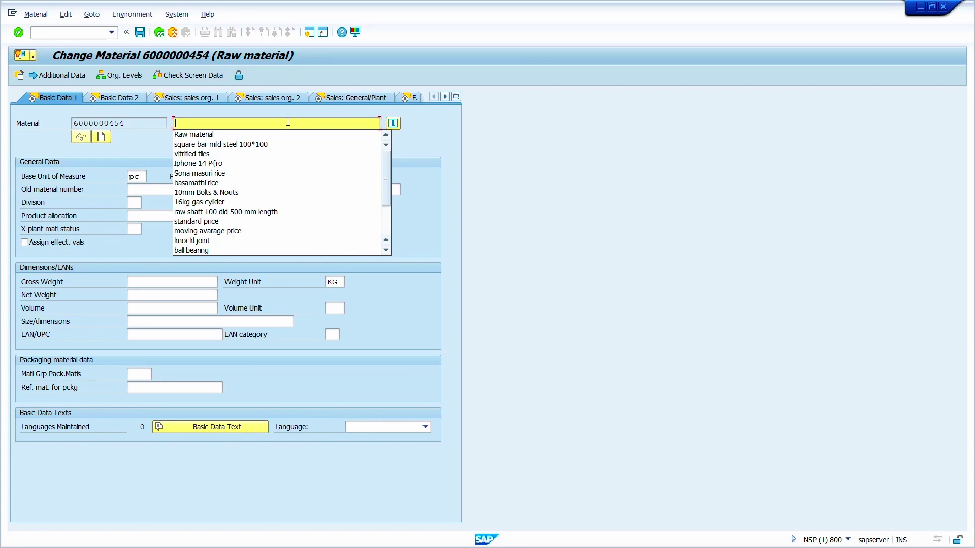
left_click(292, 145)
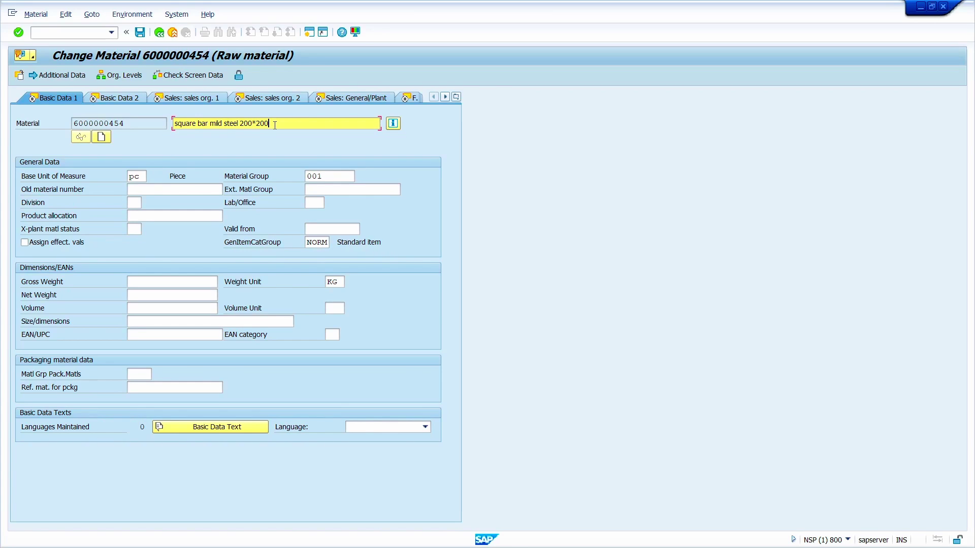
left_click(139, 33)
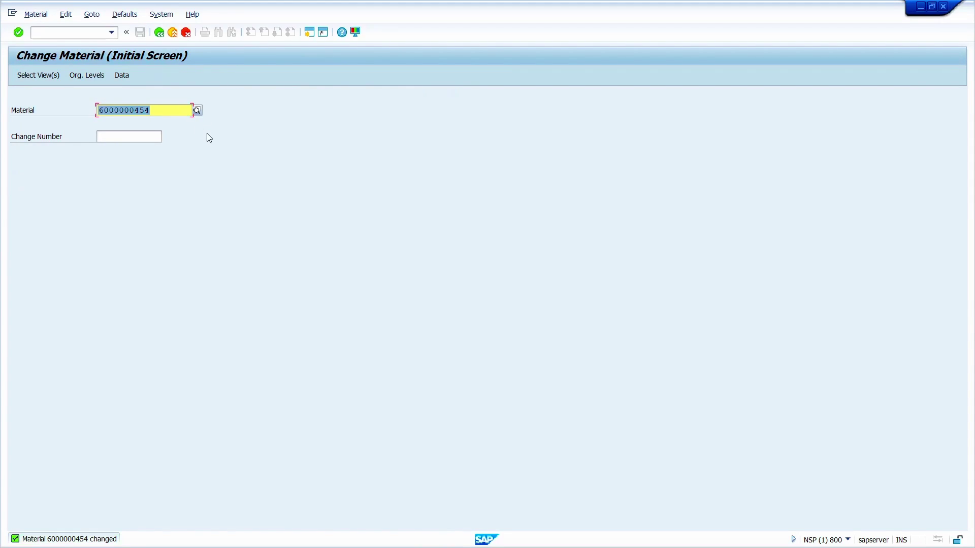
key("Return")
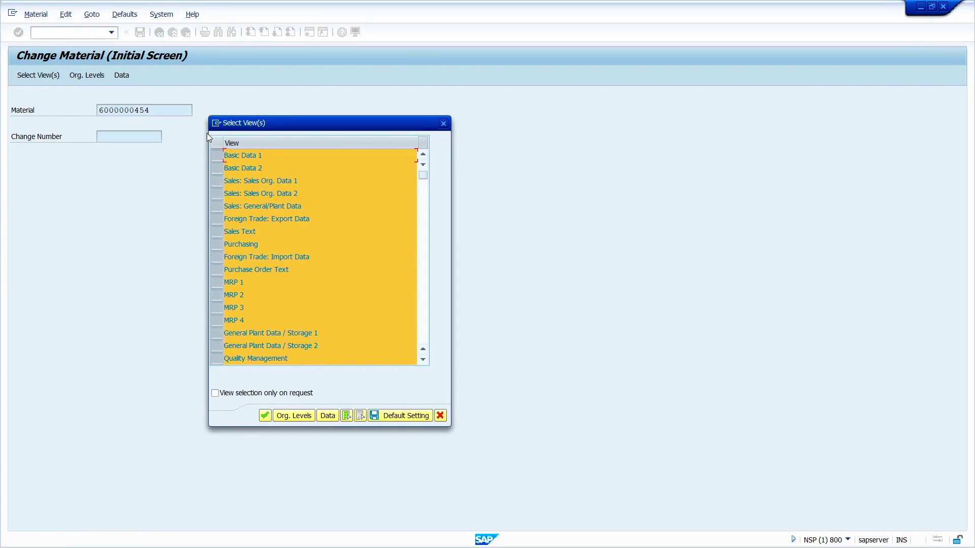
key("Return")
key("Return")
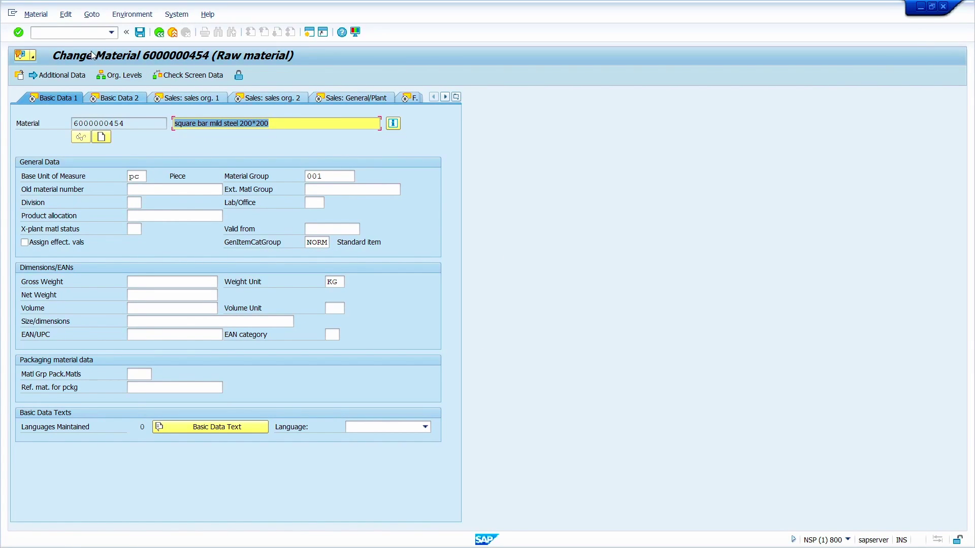
left_click(130, 15)
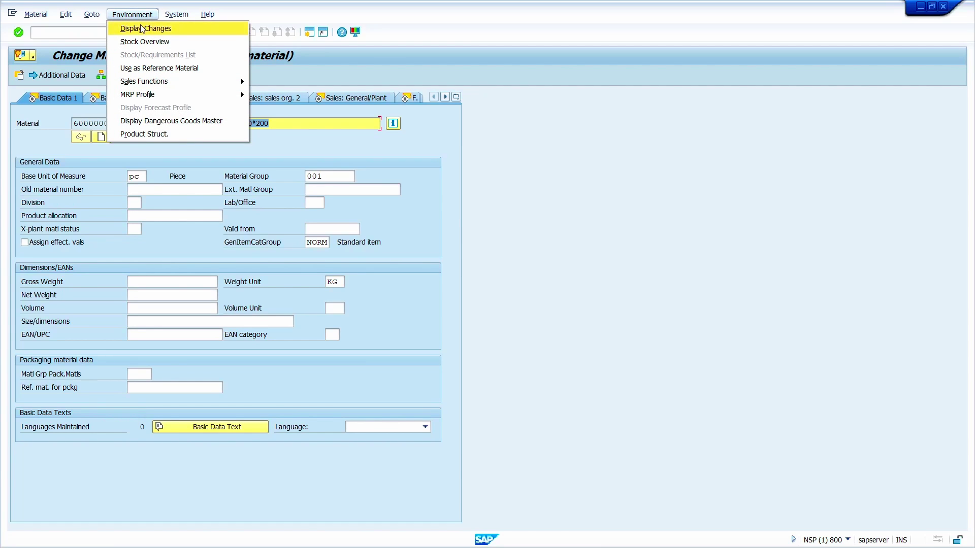
left_click(141, 29)
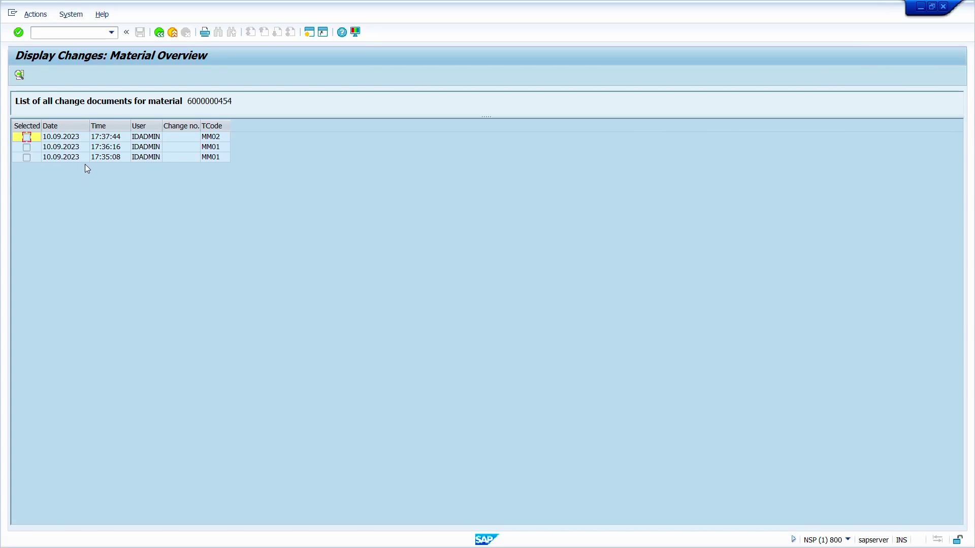
left_click(63, 136)
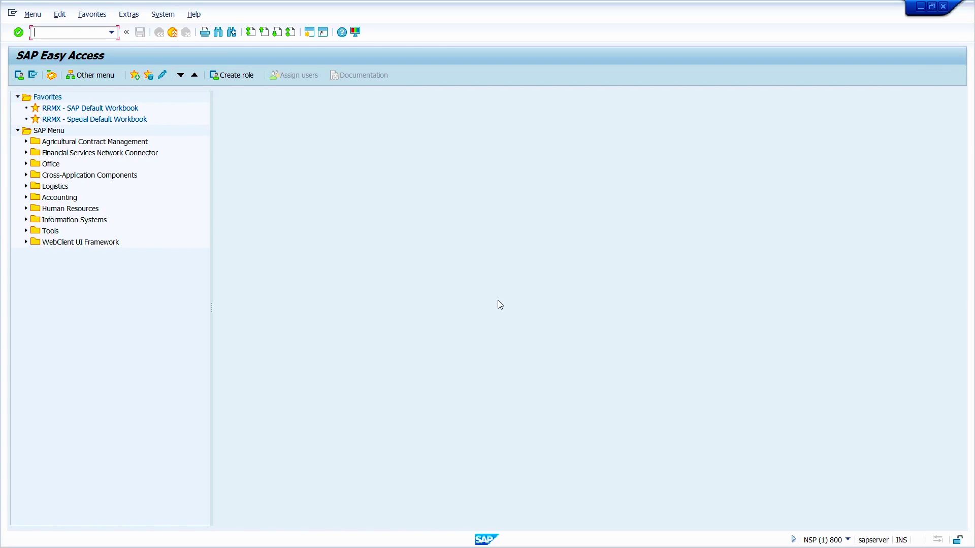
type("mm01")
key("Return")
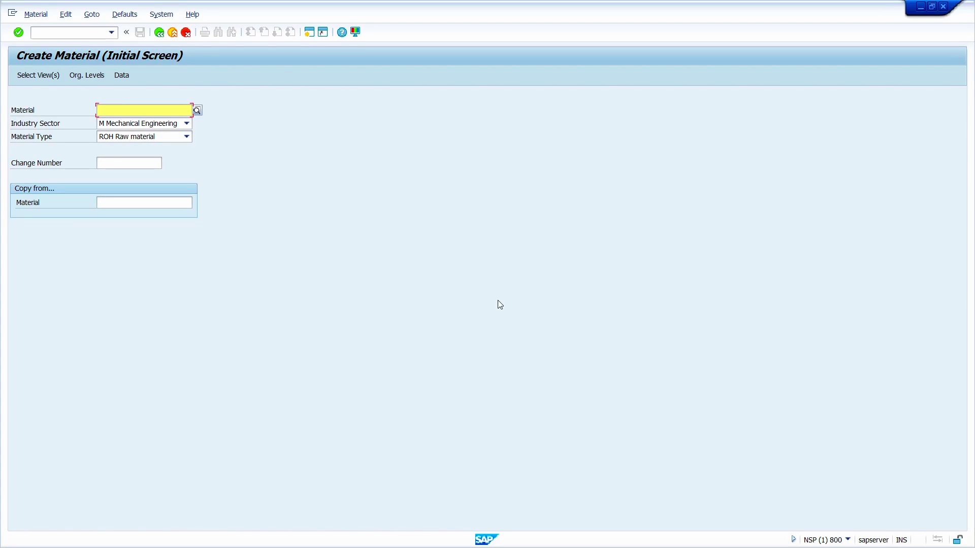
key("ctrl+v")
key("Tab")
key("Tab")
key("Tab")
key("Tab")
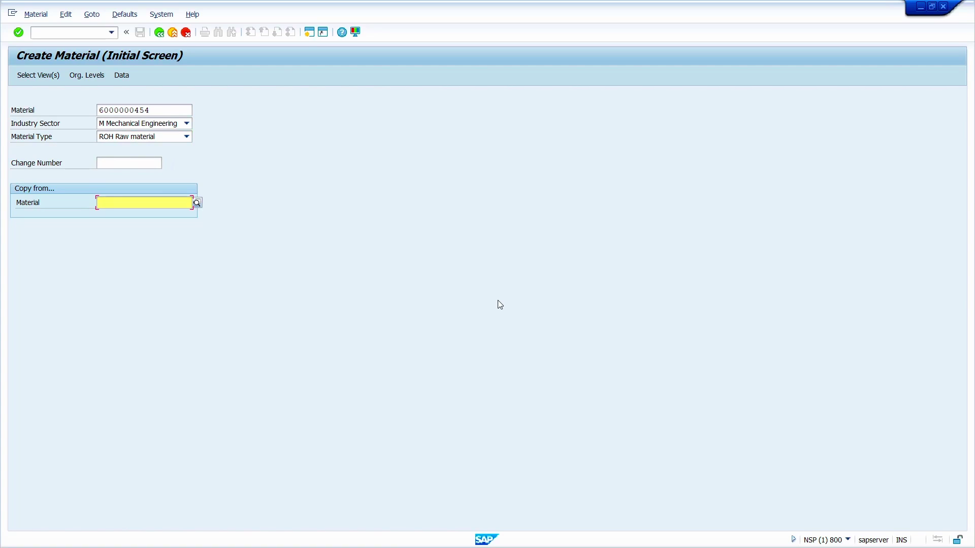
key("ctrl+v")
key("Return")
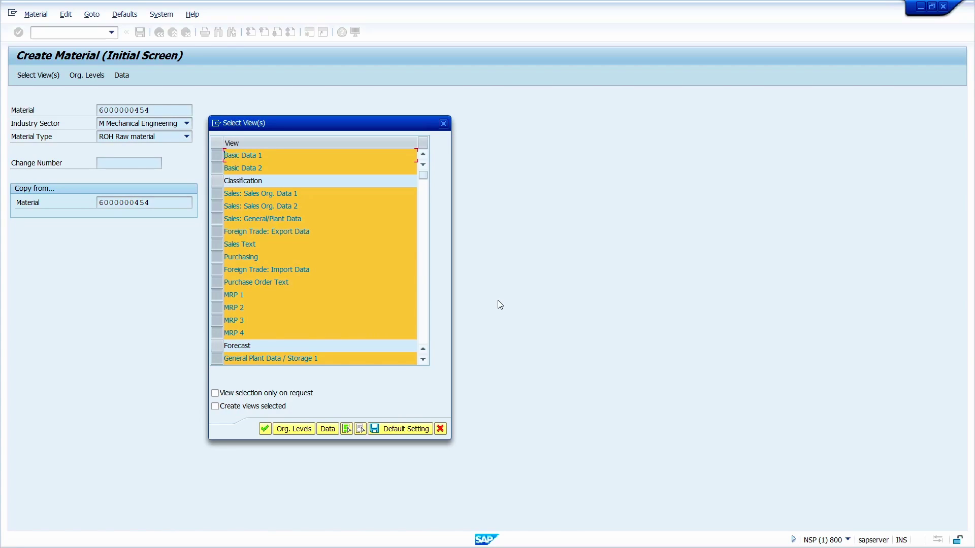
key("Return")
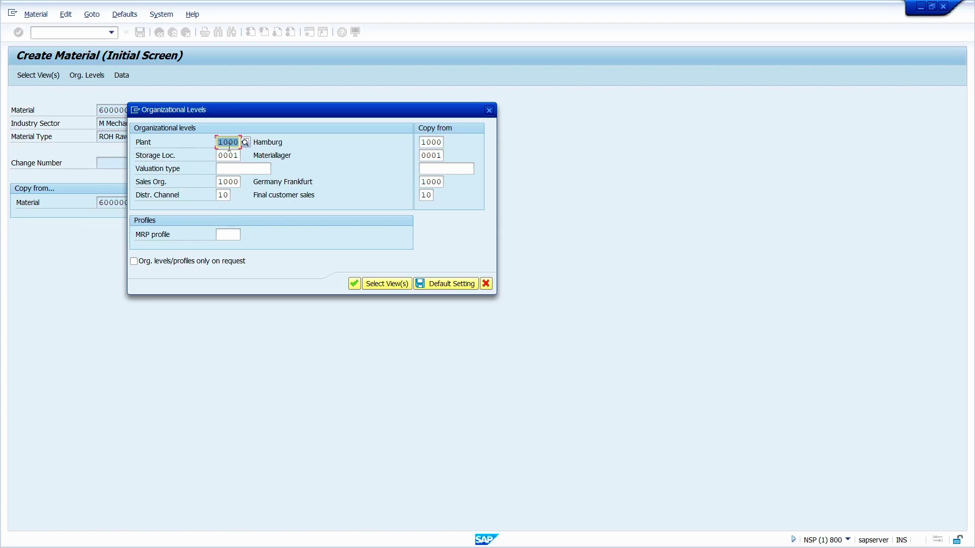
Set organizational levels to plant 1100 with storage location 0001 and confirm them.
type("1100")
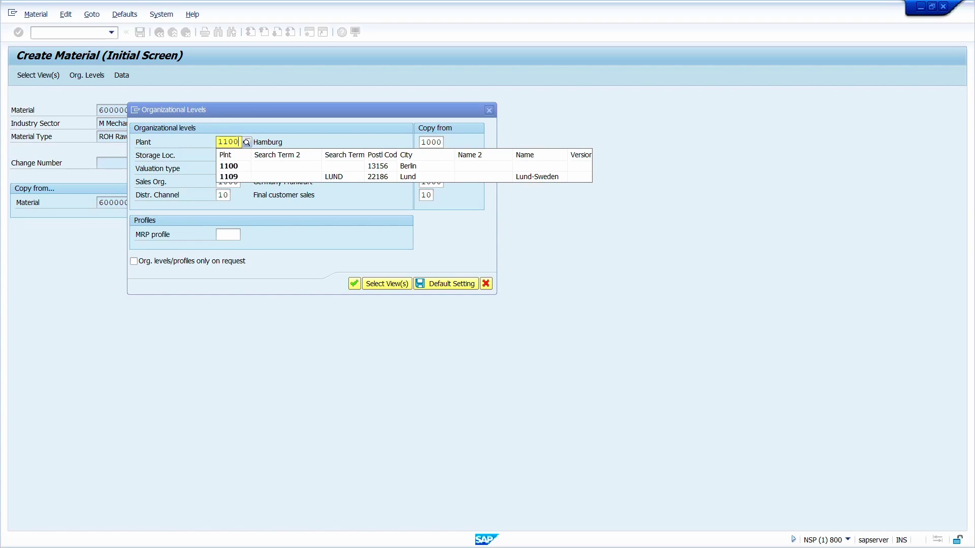
key("Return")
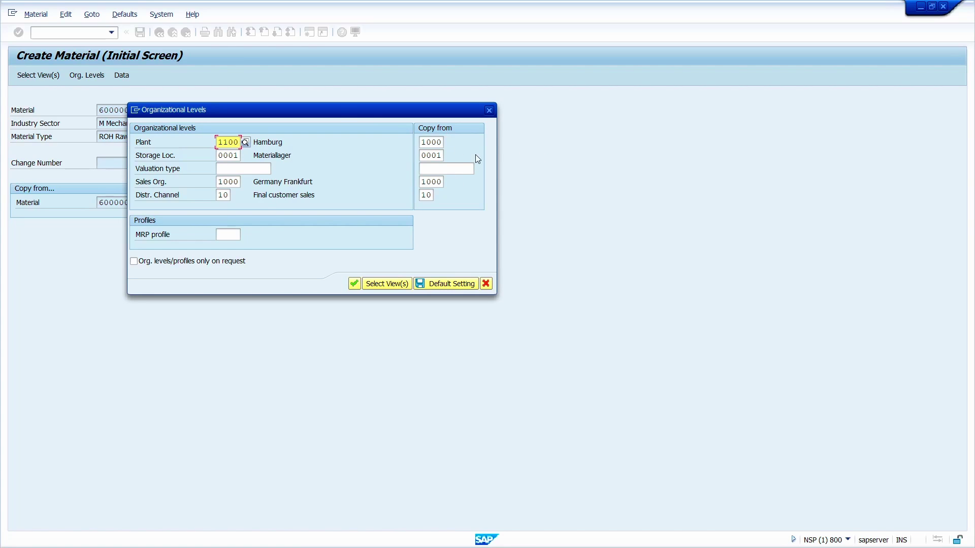
left_click_drag(335, 111, 451, 95)
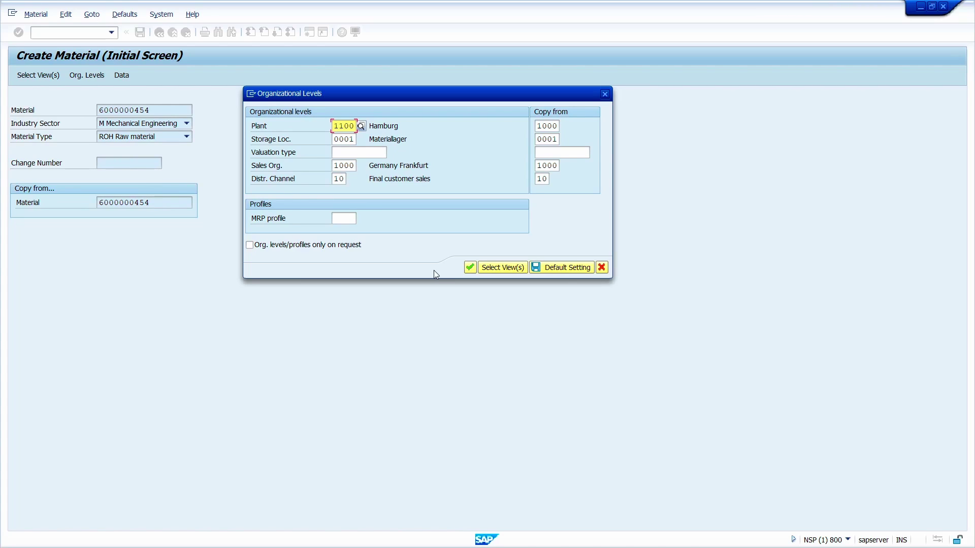
left_click(469, 267)
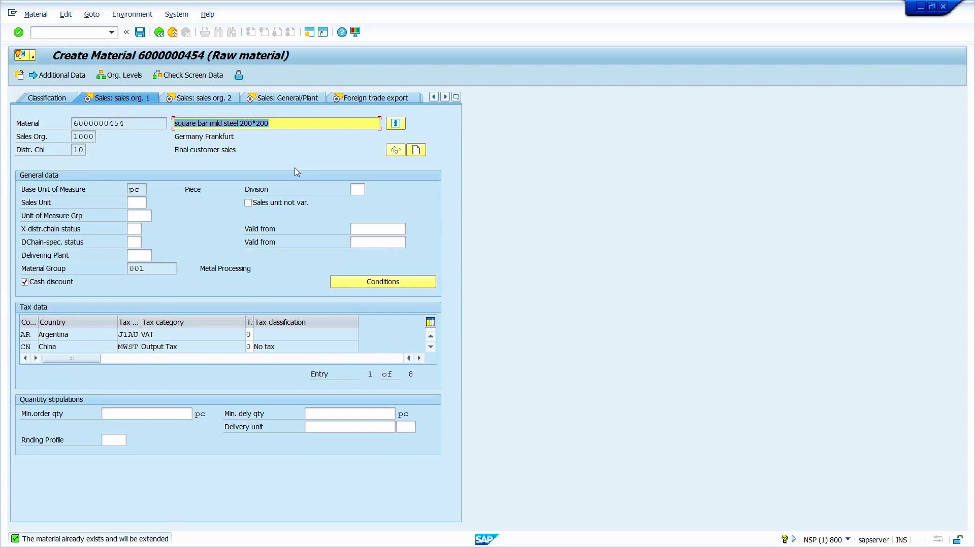
Advance past sales and purchasing data and choose MRP controller 007 on MRP 1.
key("Return")
key("Return")
key("Return")
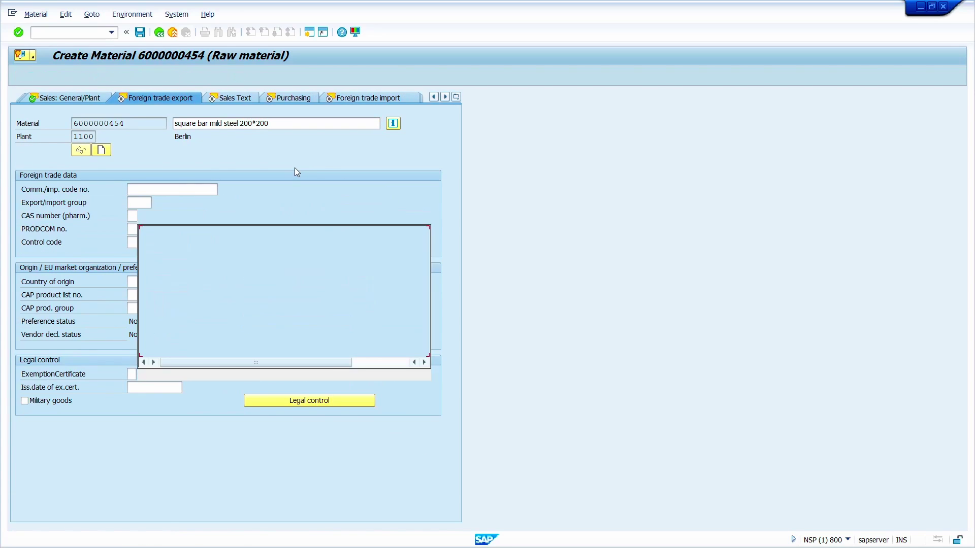
key("Return")
key("Return")
key("Return")
key("Return")
key("Return")
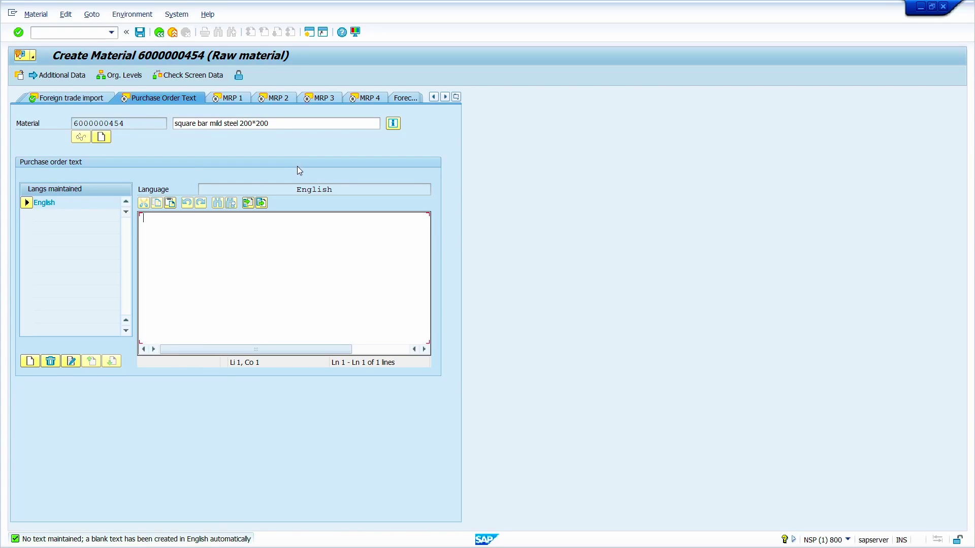
key("Return")
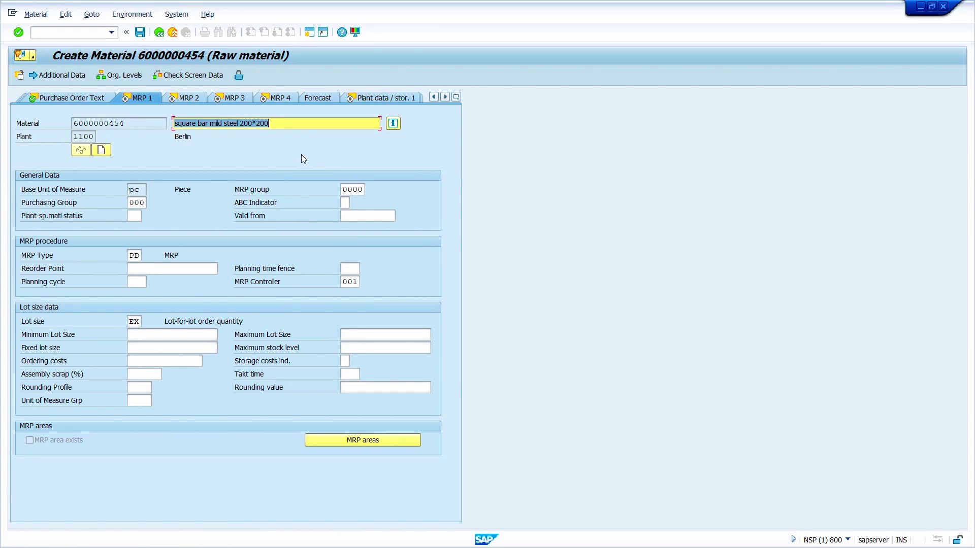
left_click(354, 283)
left_click(364, 282)
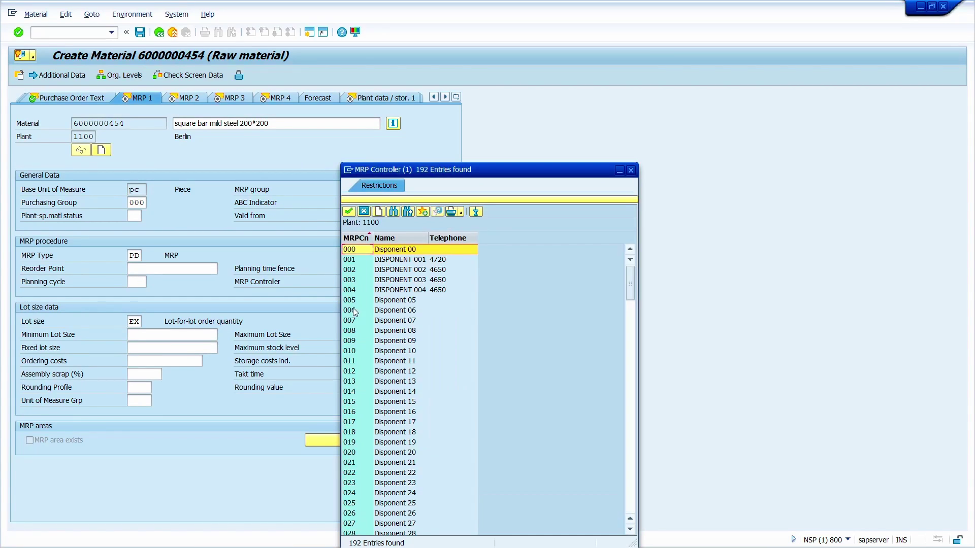
double_click(348, 322)
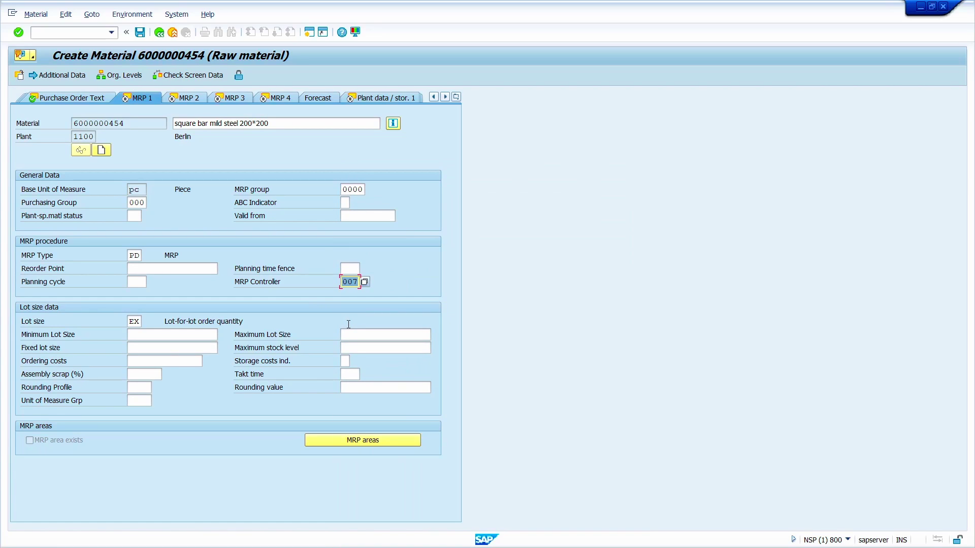
Adjust the planned delivery time on MRP 2 and continue through MRP 3 to MRP 4.
key("Return")
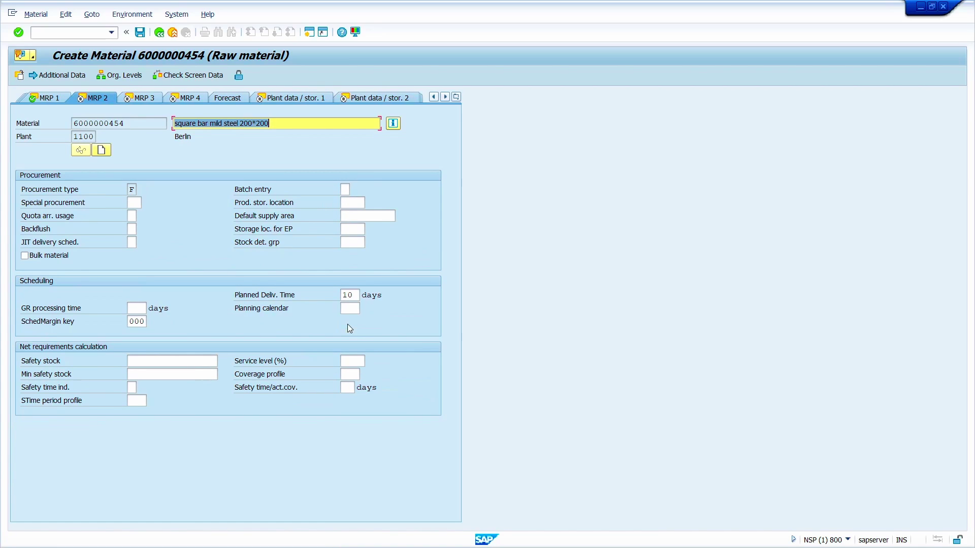
left_click(356, 293)
key("BackSpace")
key("BackSpace")
key("Return")
key("Return")
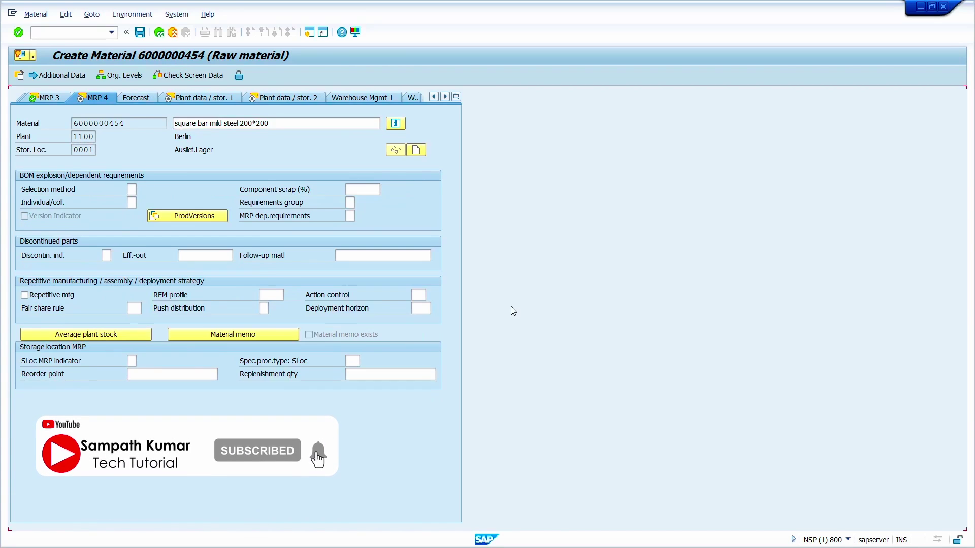
key("Return")
key("Return")
Advance through Quality Management, Accounting and Costing views, then save the plant 1100 extension.
key("Return")
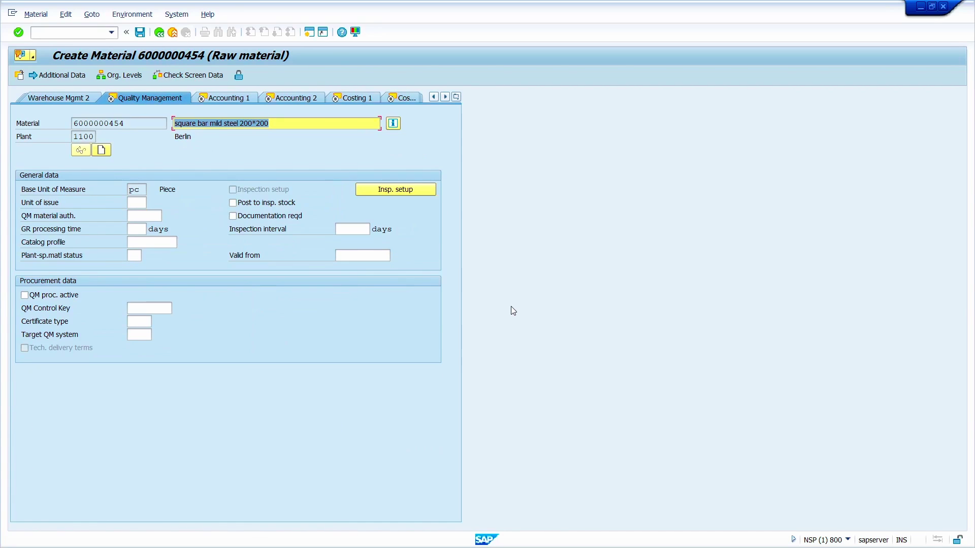
key("Return")
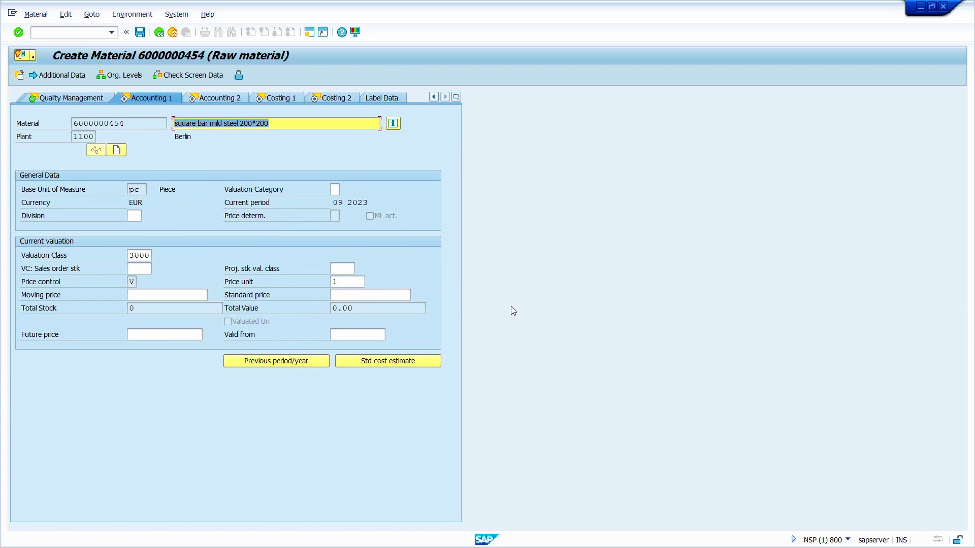
key("Return")
key("Return")
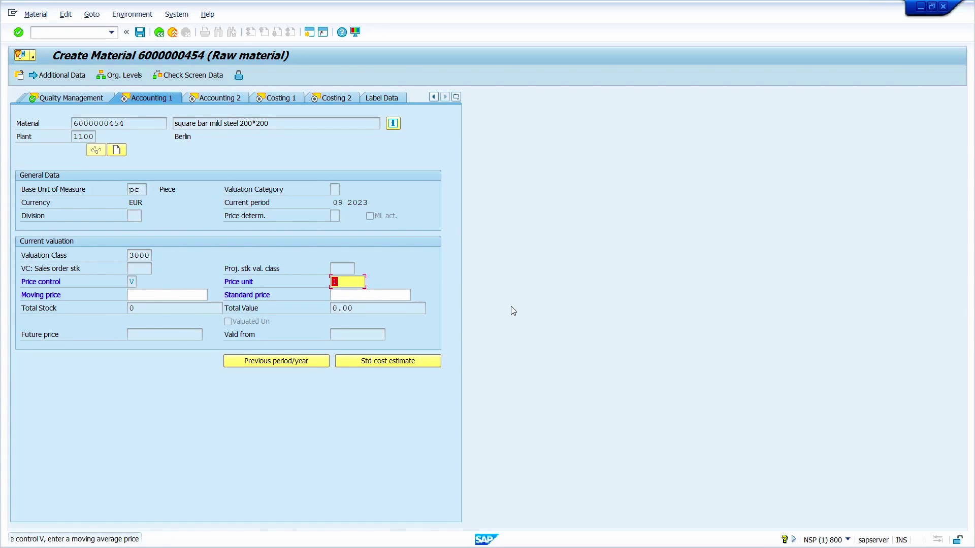
key("Return")
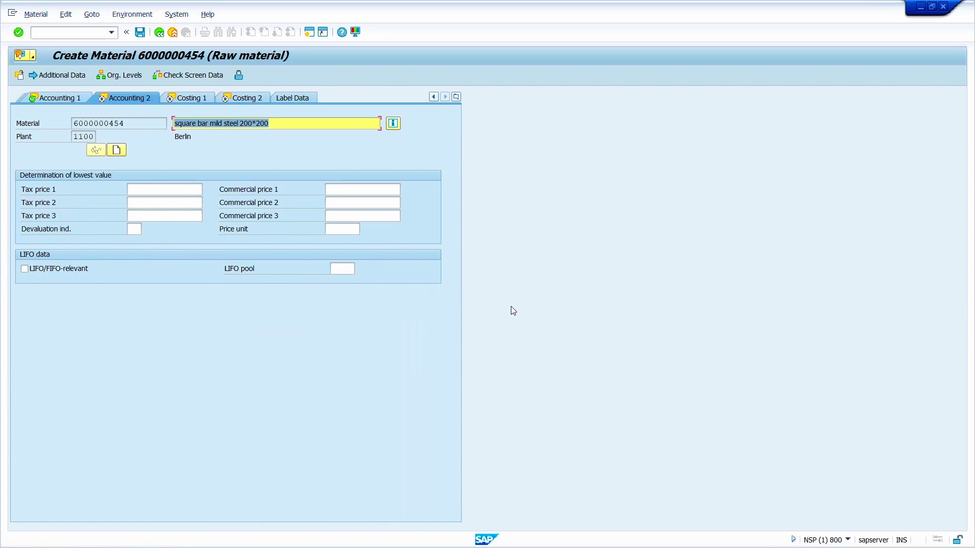
key("Return")
key("Return")
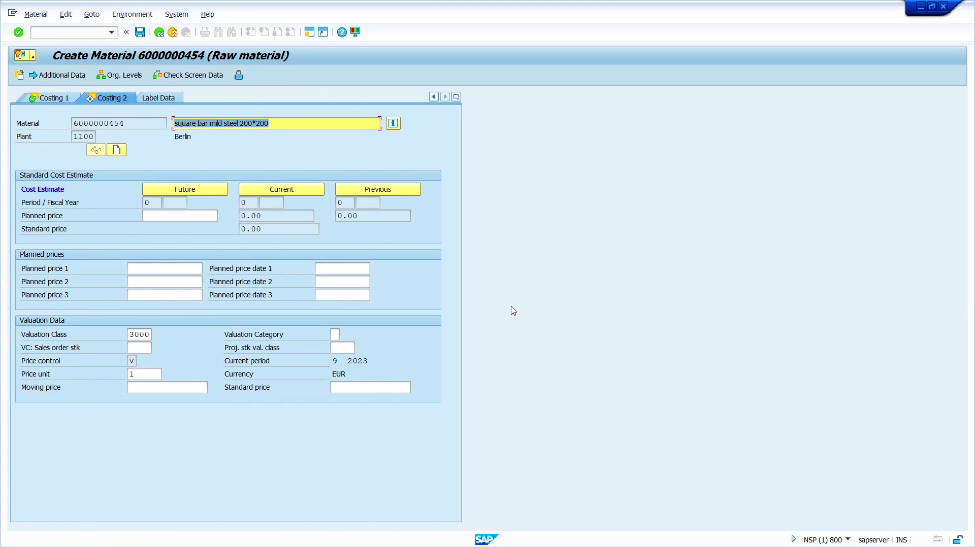
key("Return")
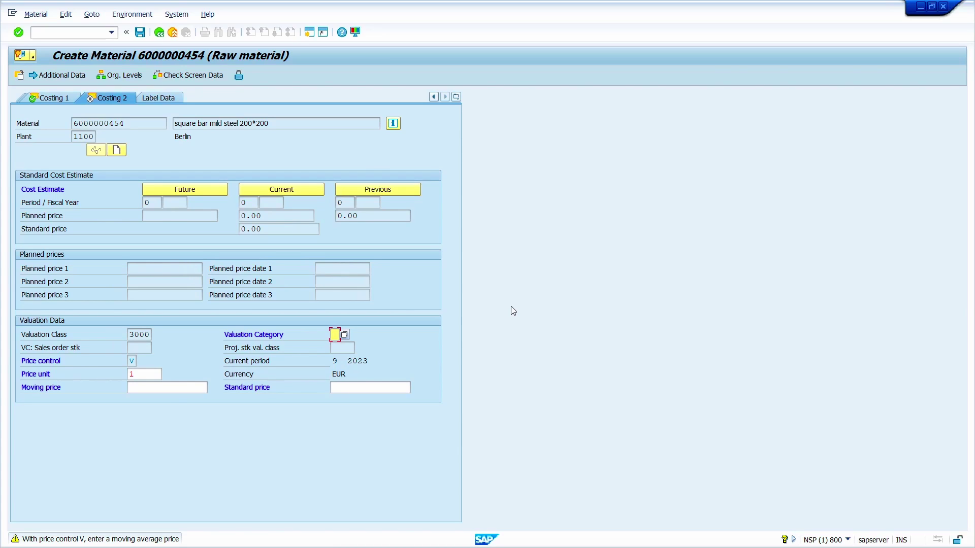
key("Return")
left_click(196, 248)
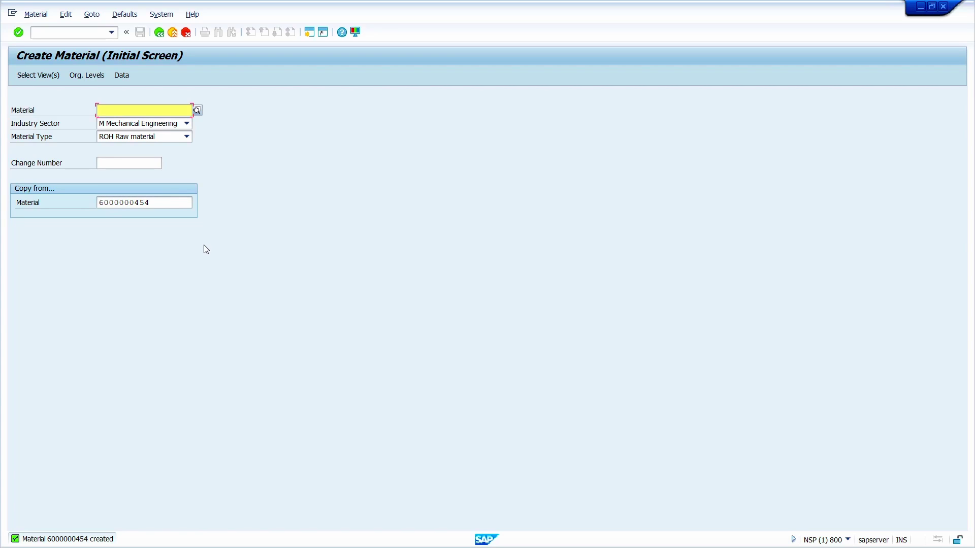
Run the MM60 Materials List with the plant 1000 restriction removed to show all plants.
left_click(56, 34)
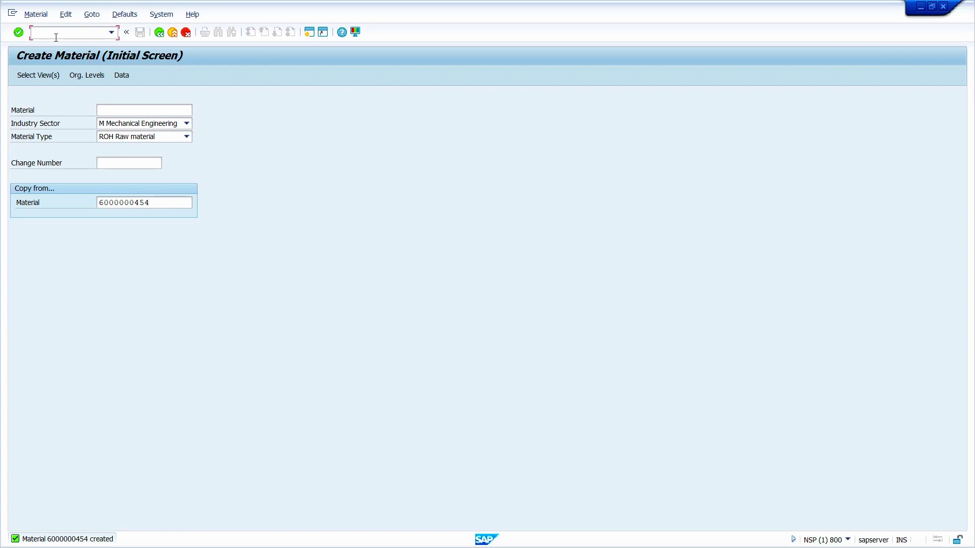
type("/nmm60")
key("Return")
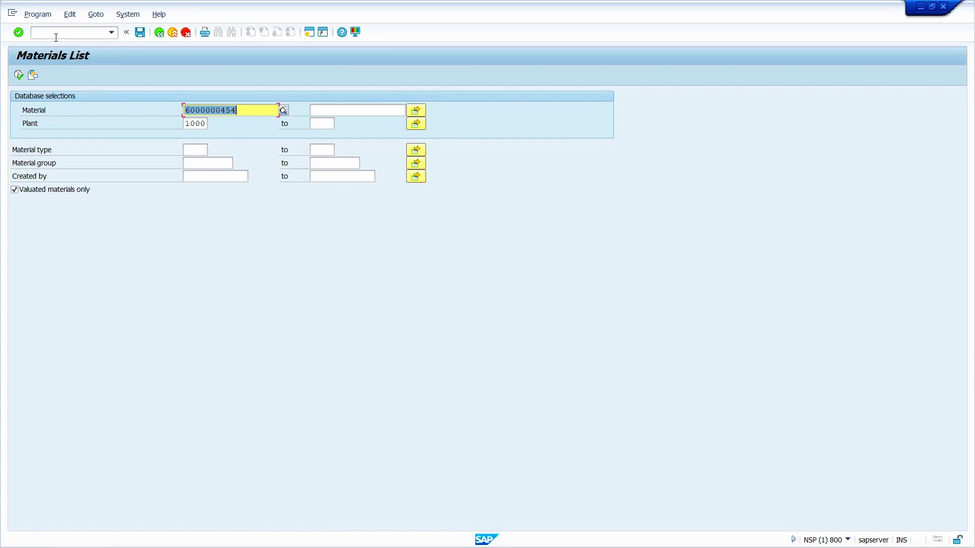
key("Tab")
key("Tab")
key("Delete")
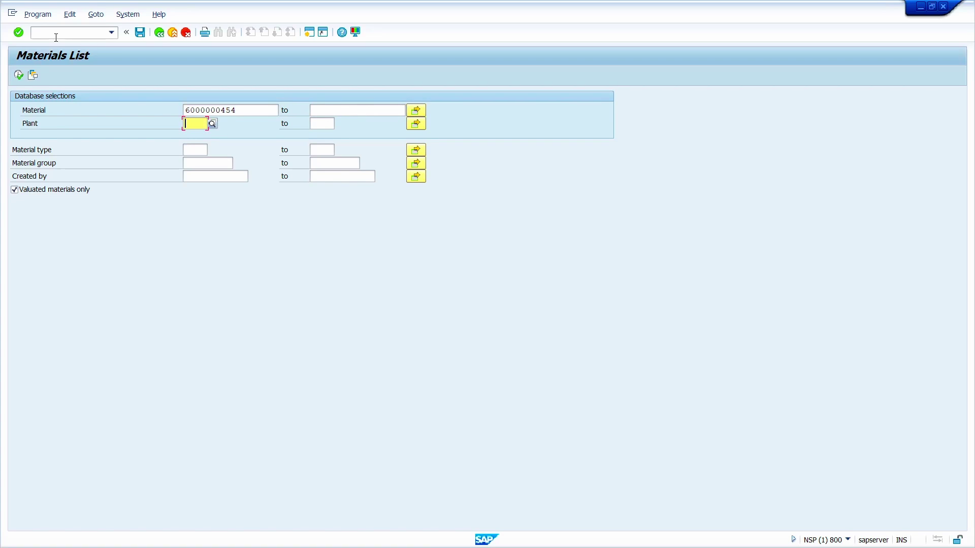
left_click(19, 76)
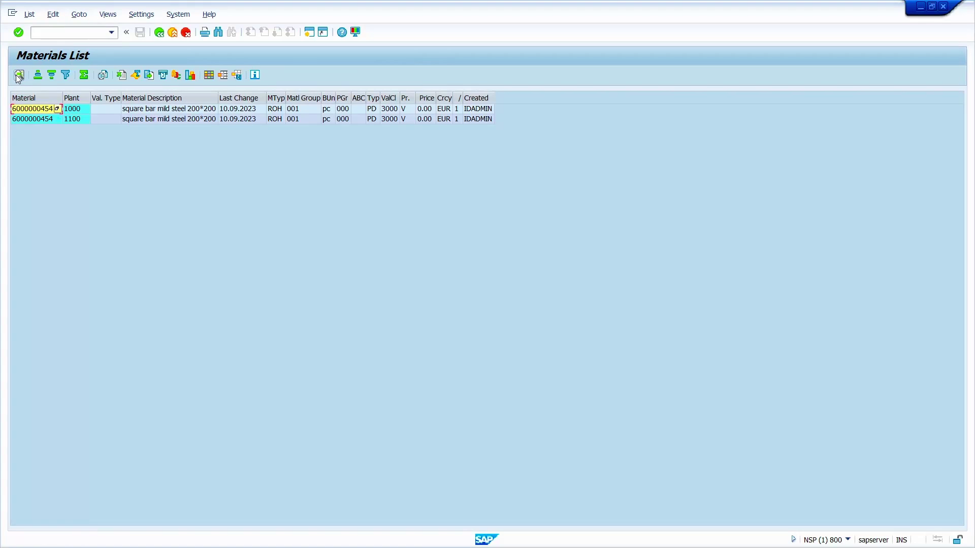